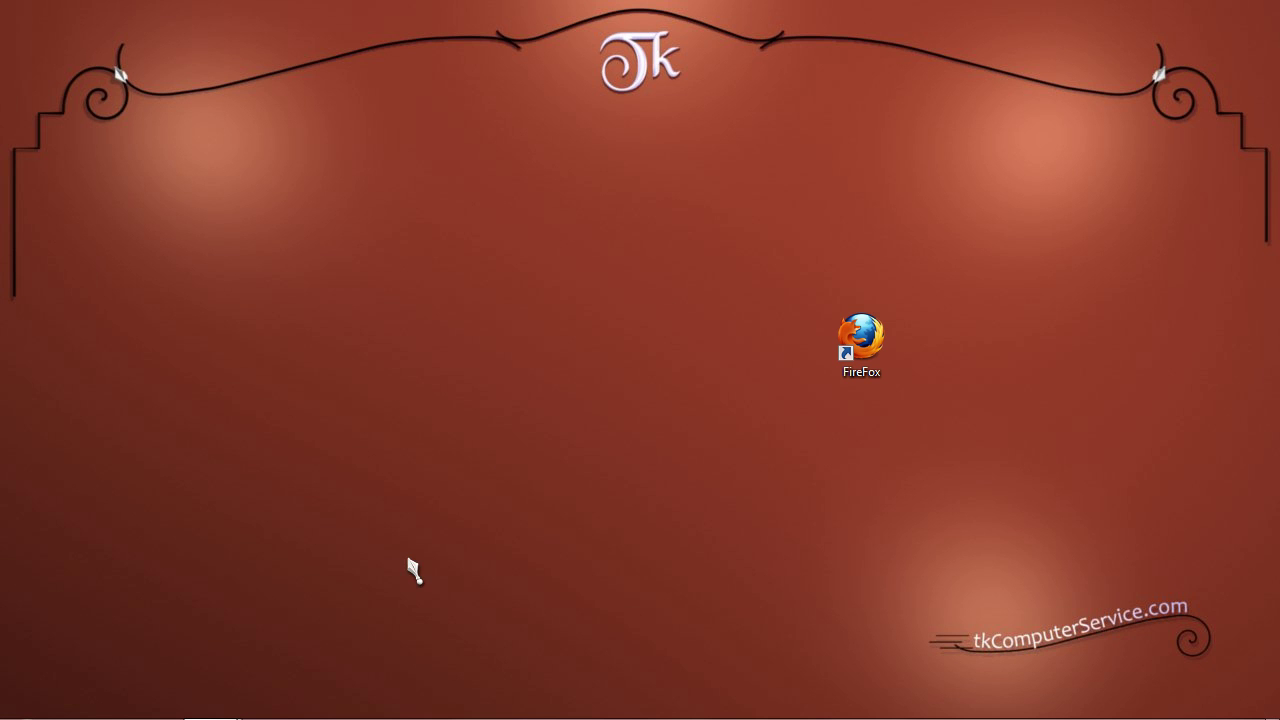
Step: Switch to the Untangle administration window and open the settings of the Firewall app in the rack
mouse_move(150, 715)
click(226, 706)
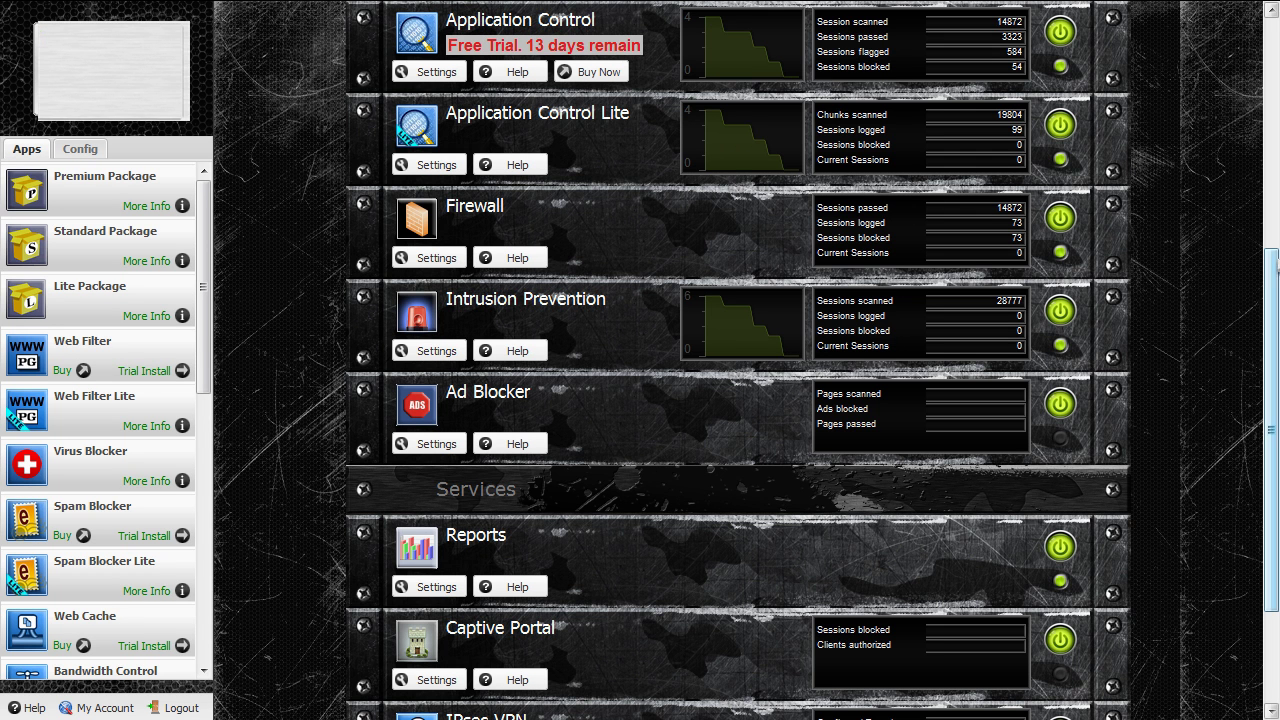
scroll(1275, 358, down, 2)
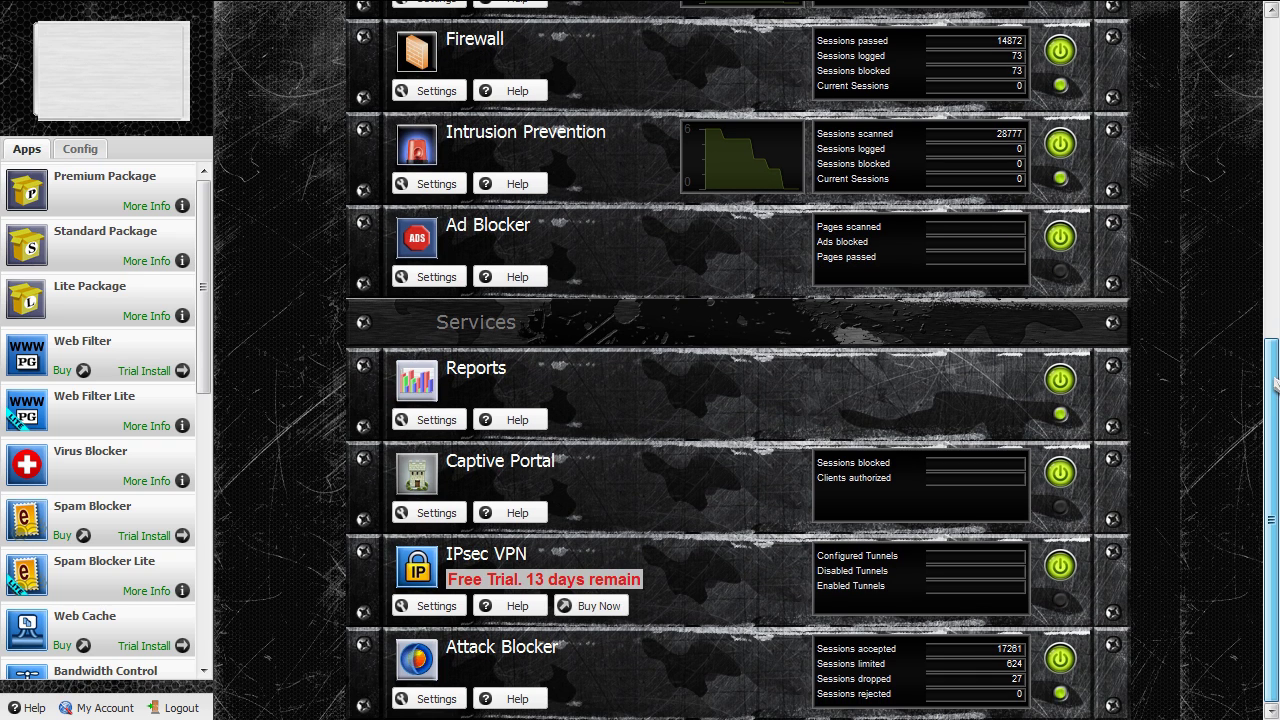
scroll(1277, 95, up, 1)
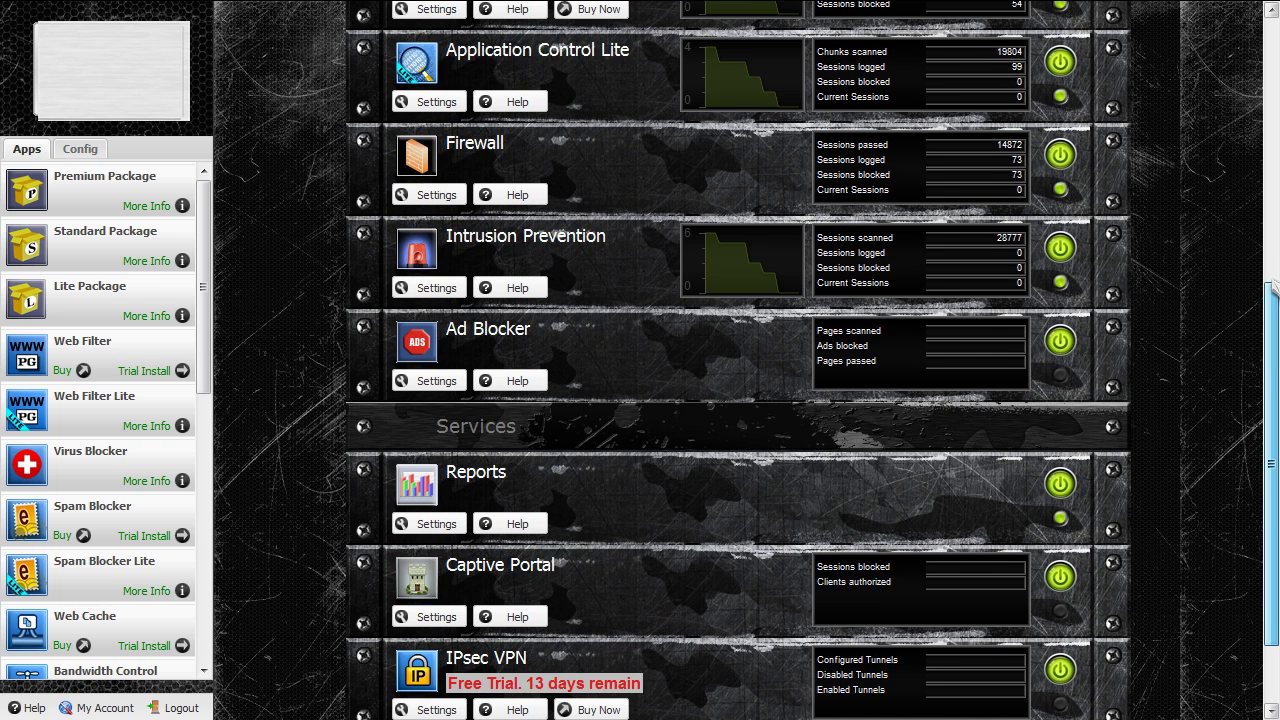
scroll(1274, 289, up, 1)
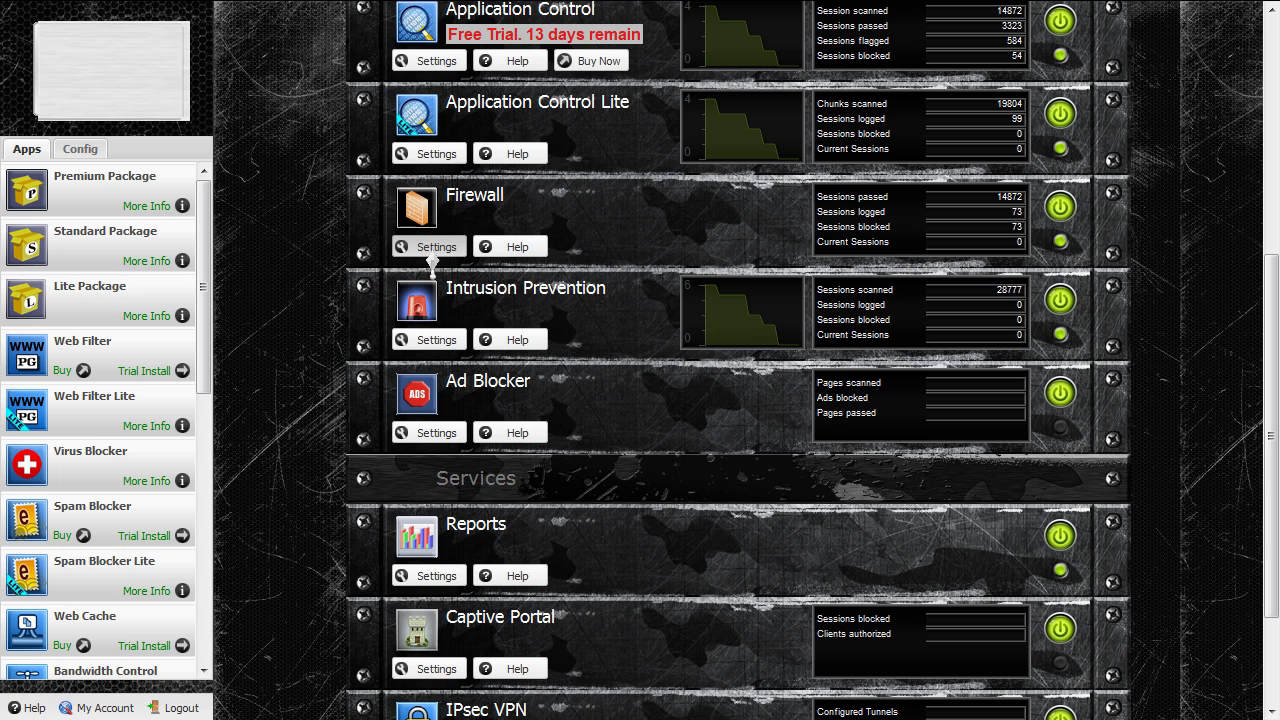
click(432, 250)
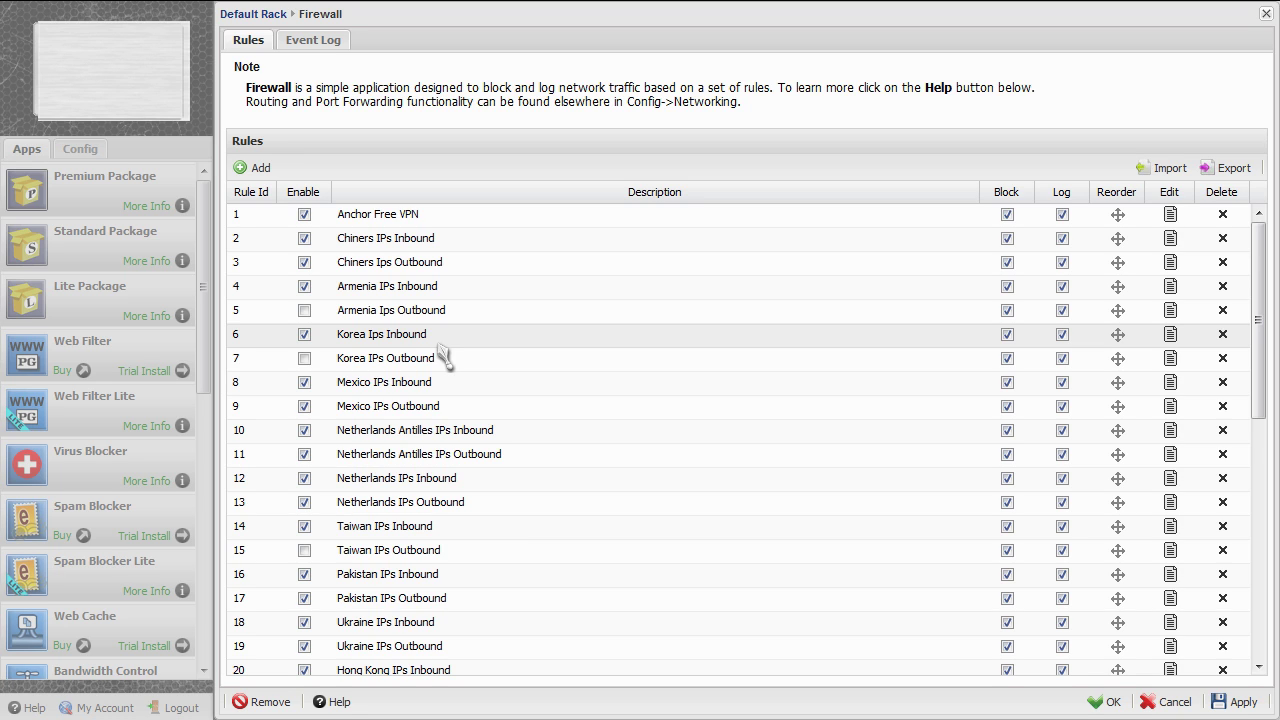
Step: Add a new firewall rule with the description "France IPs Inbound"
click(256, 170)
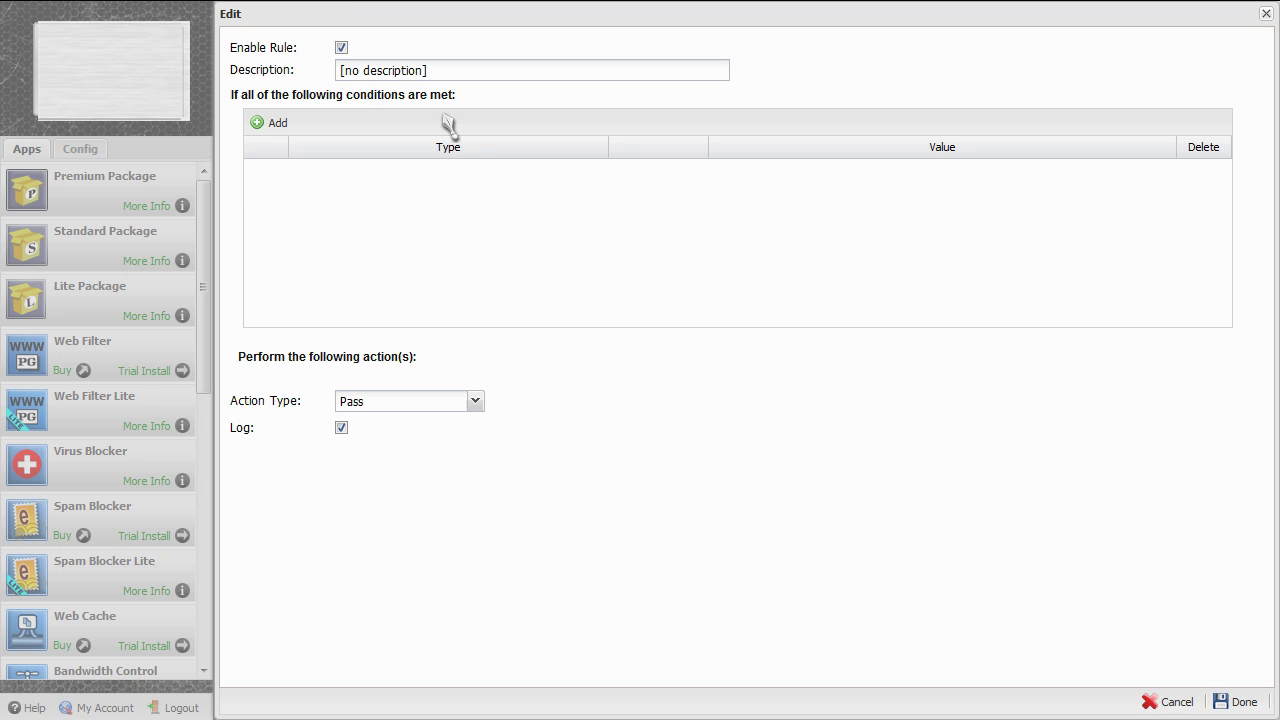
click(458, 70)
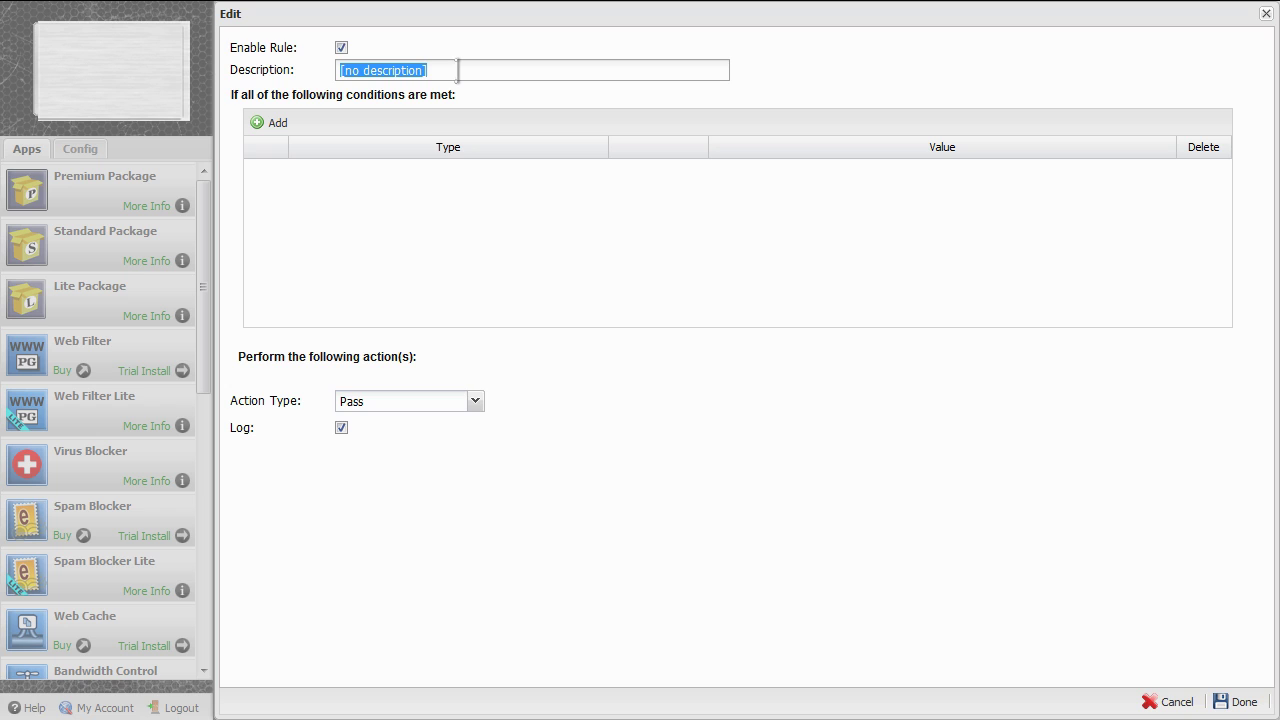
text(Fra)
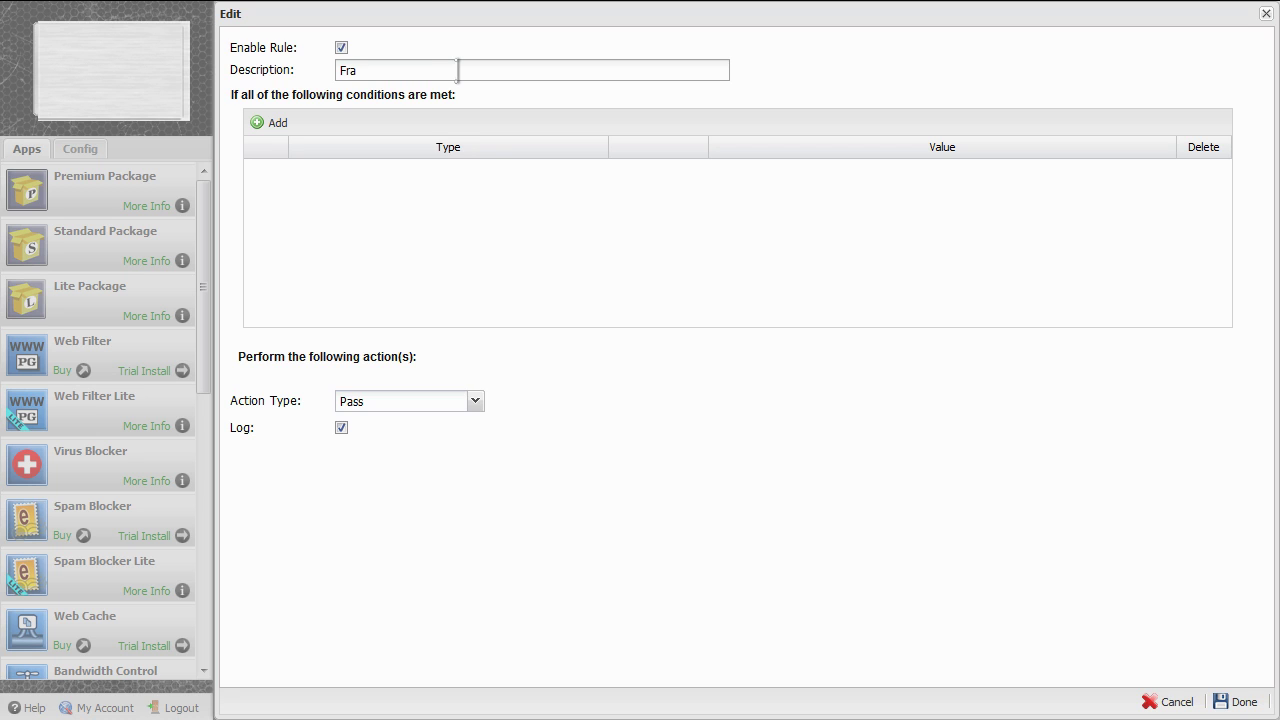
text(nce IPs Inbound)
Step: Add a Source Address condition to the France rule and set its action type to Block
click(278, 130)
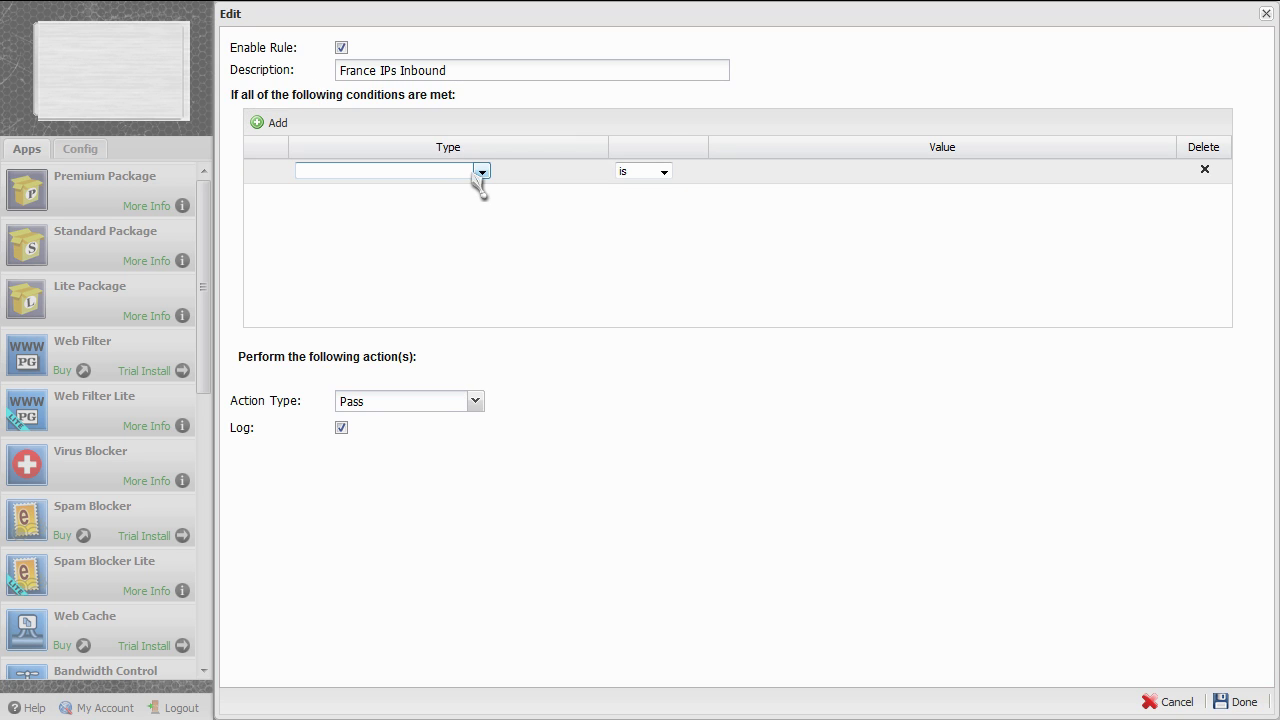
click(481, 171)
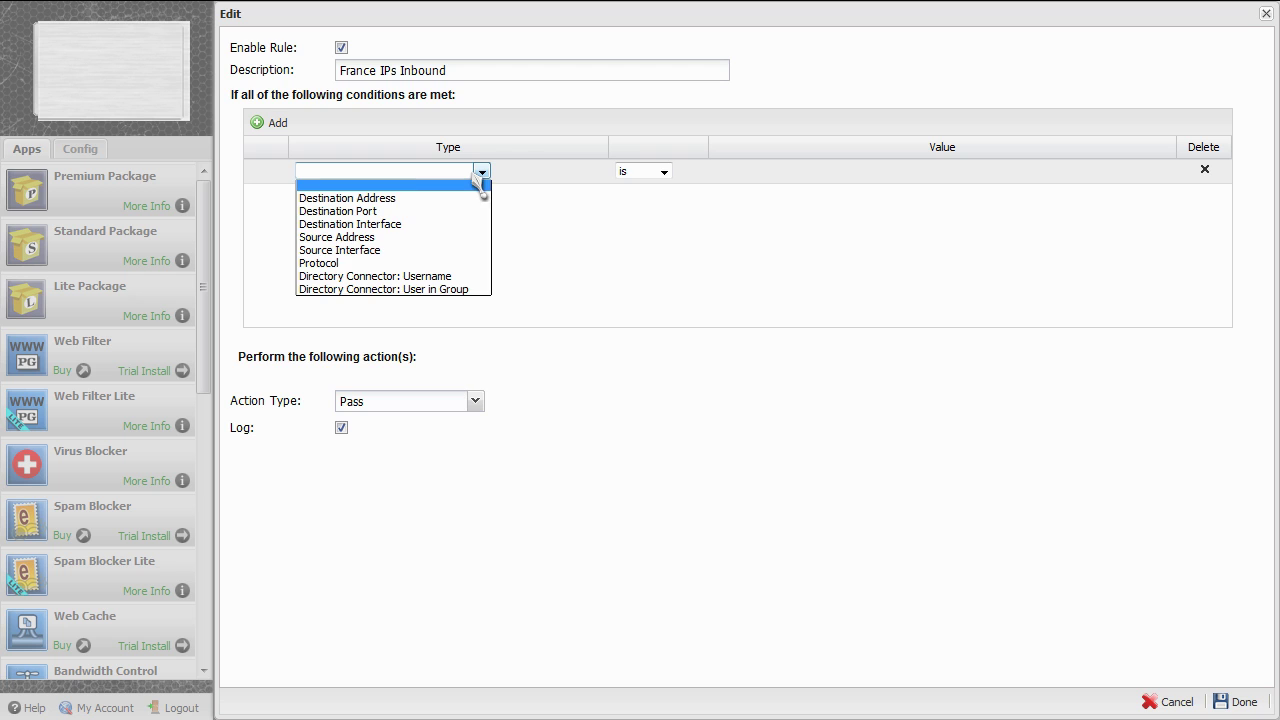
click(396, 238)
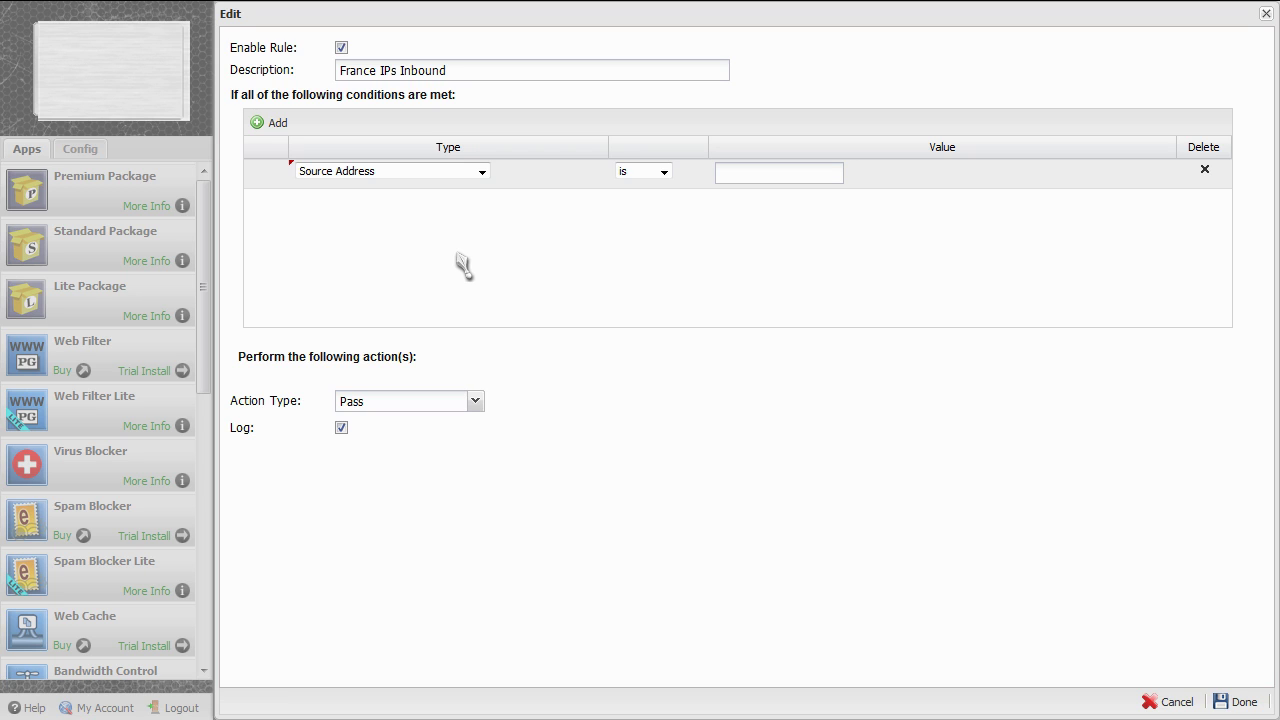
click(475, 405)
click(384, 424)
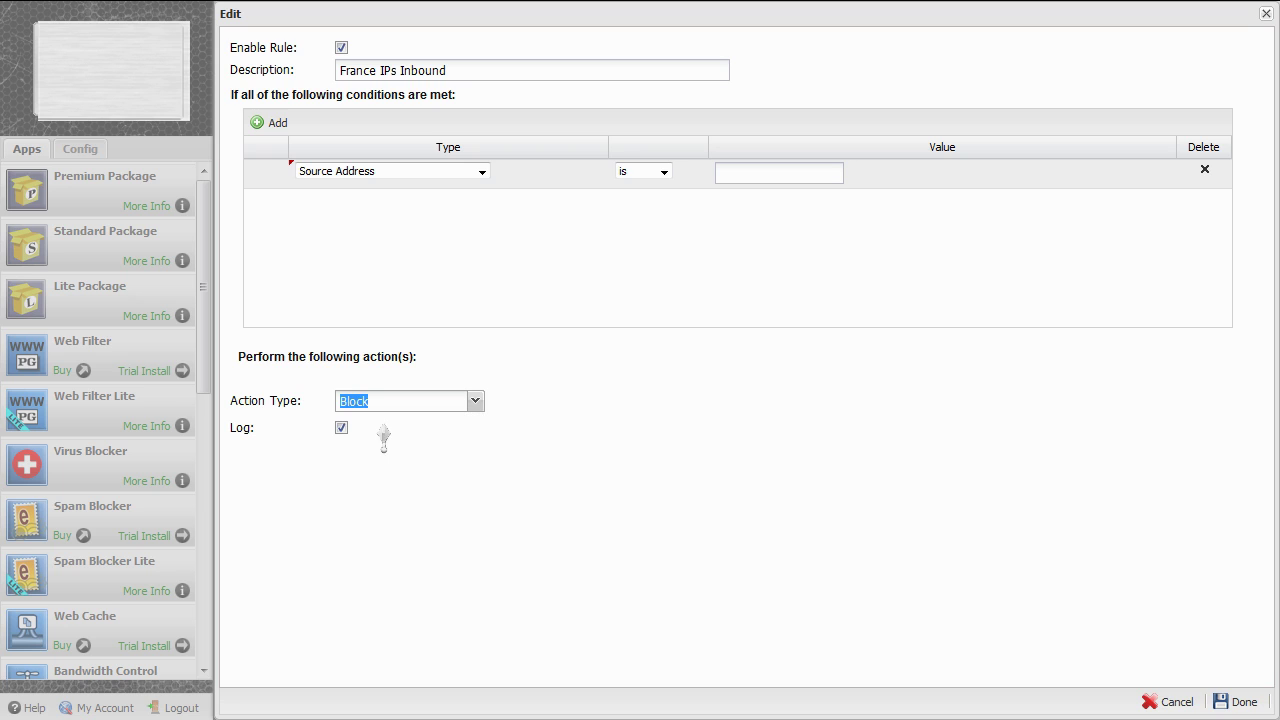
click(745, 175)
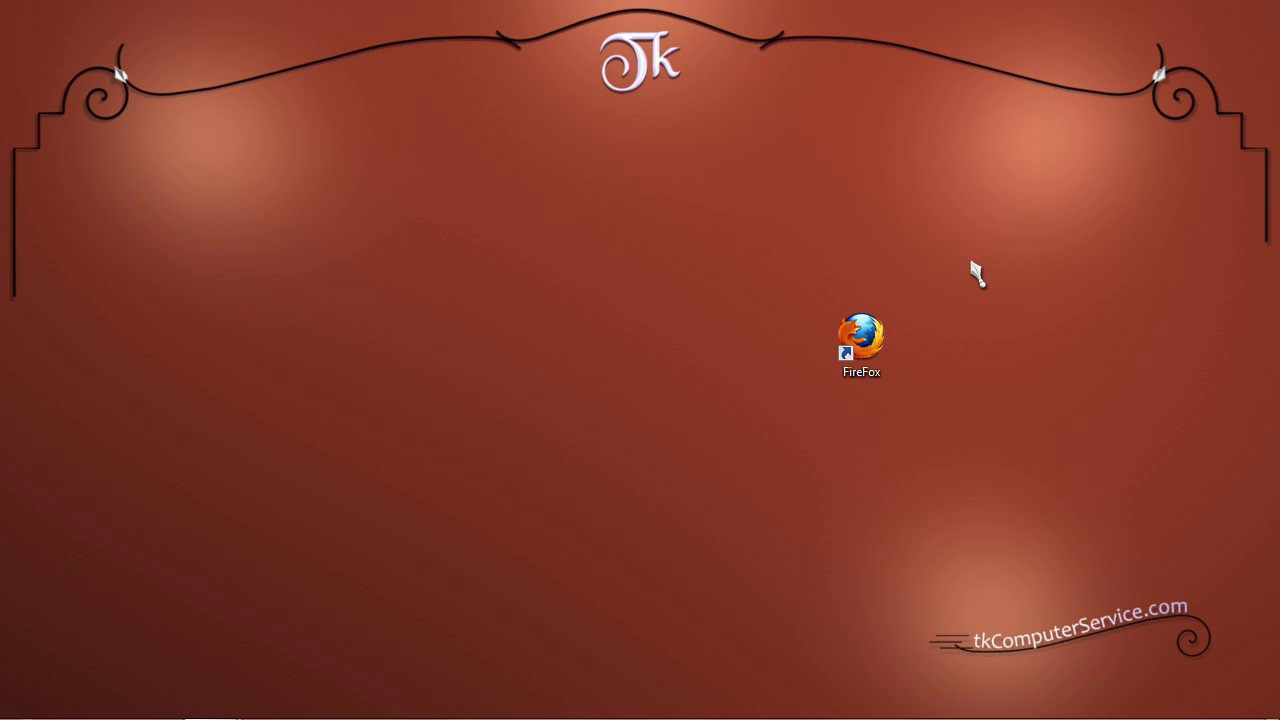
Step: Switch to Firefox and open the France (FR) zone file from the IPdeny country block list
click(210, 700)
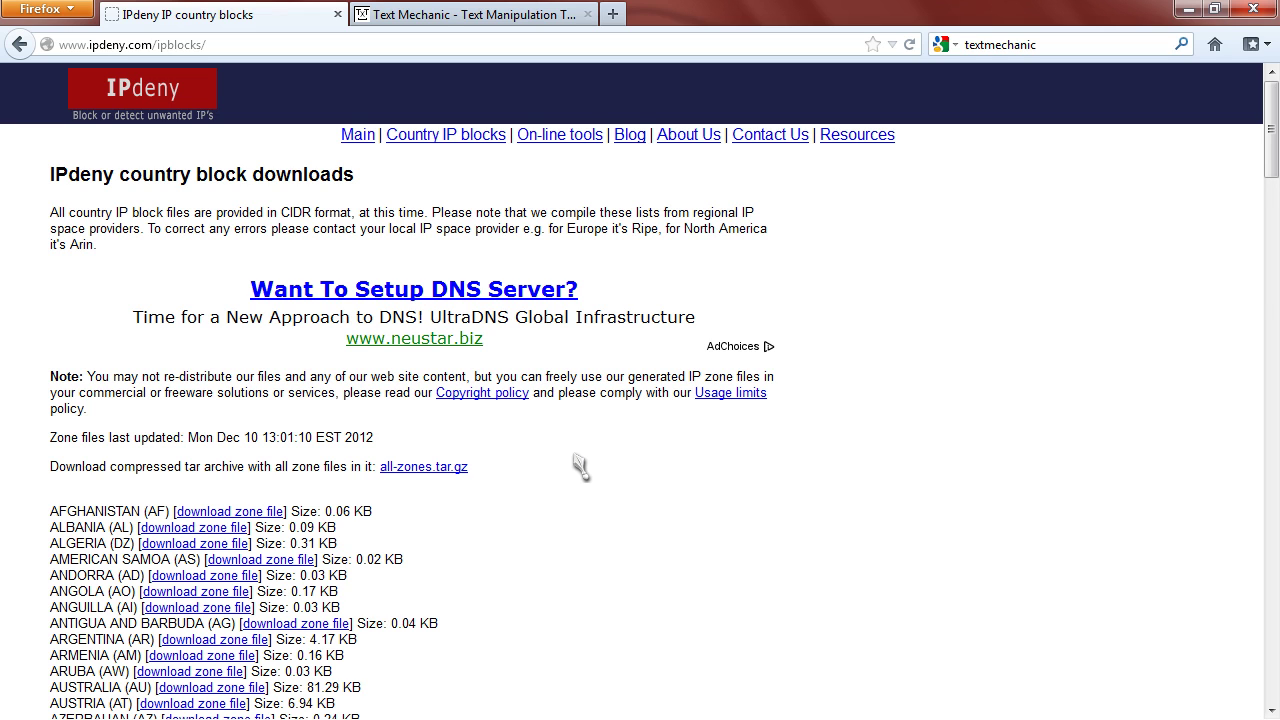
scroll(580, 465, down, 10)
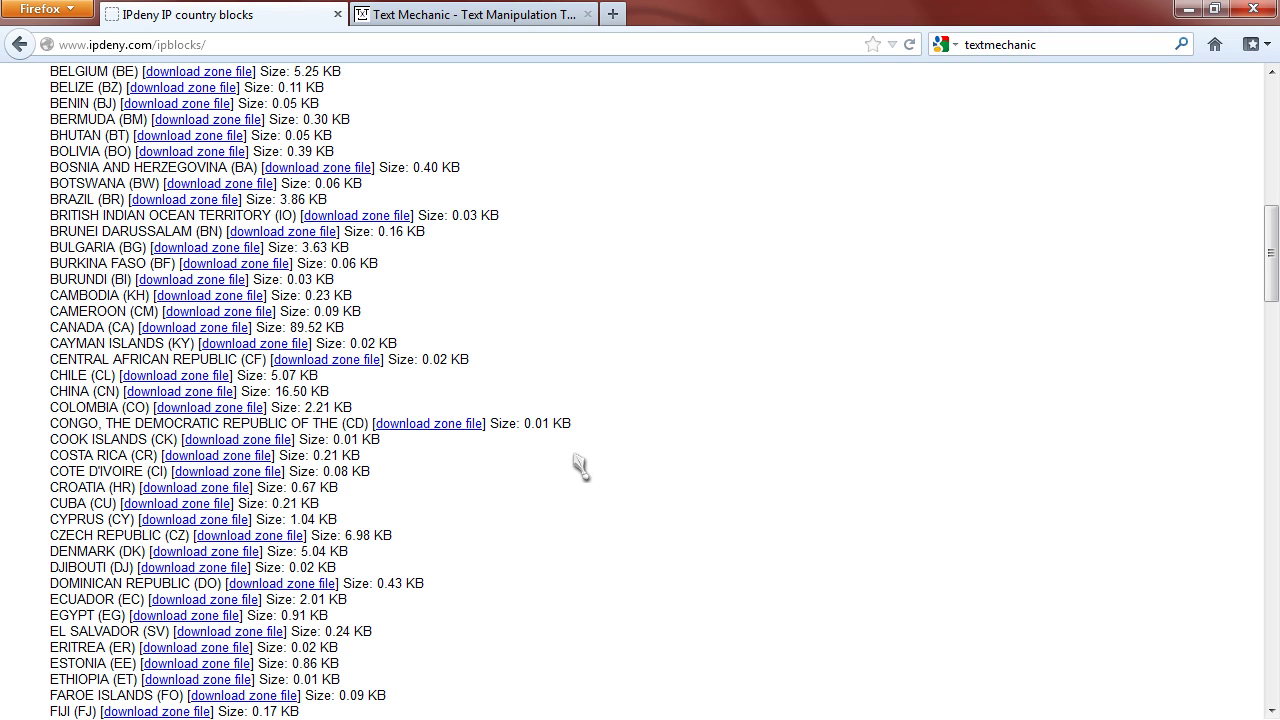
scroll(580, 466, down, 5)
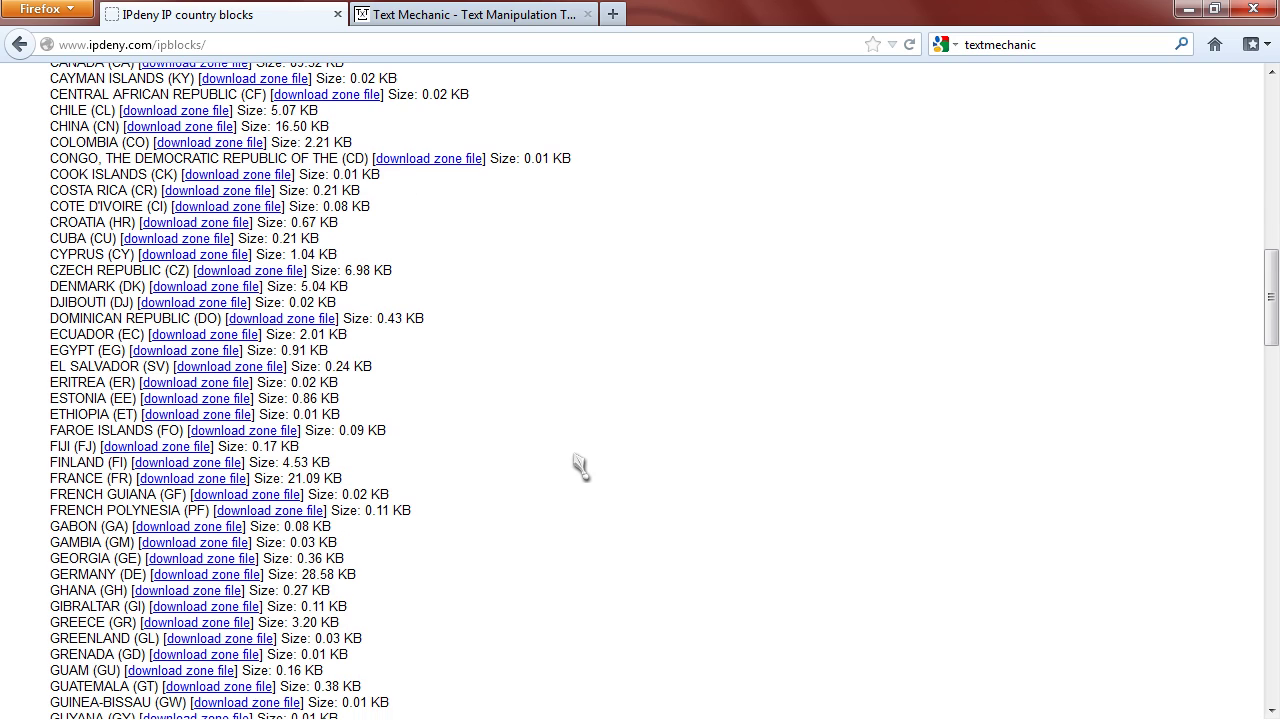
scroll(580, 466, up, 5)
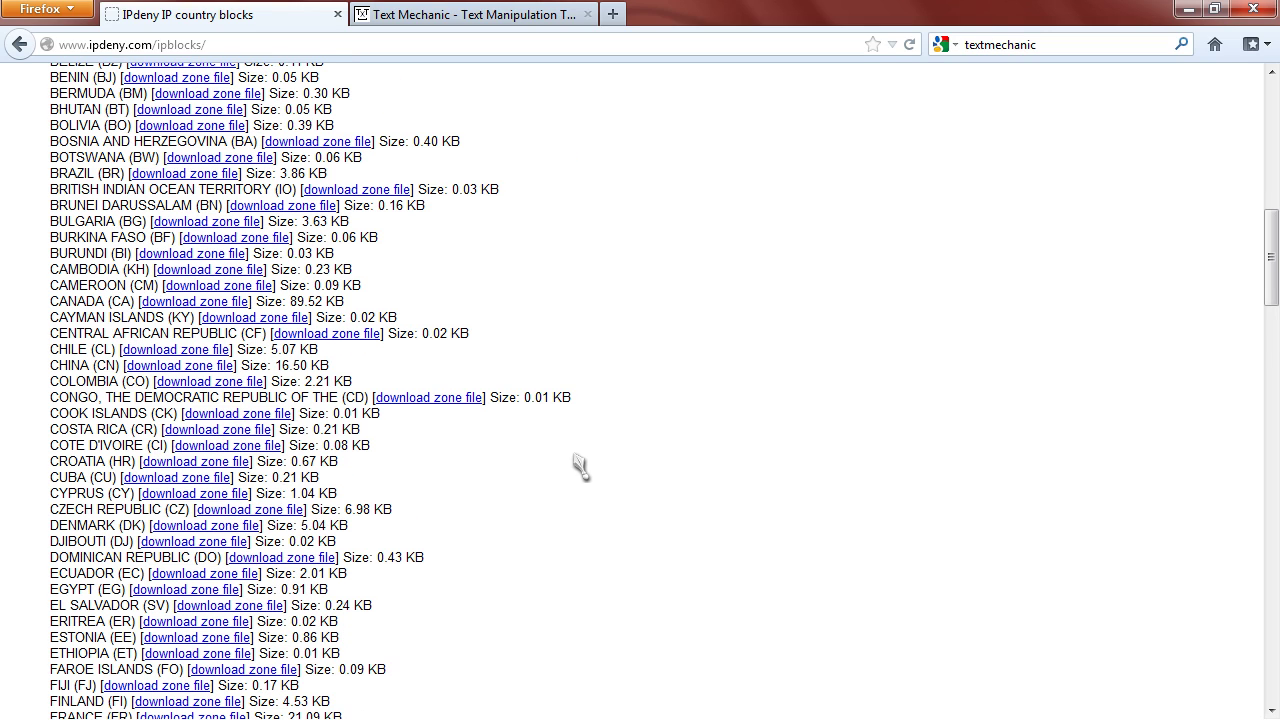
scroll(580, 466, down, 2)
scroll(580, 466, down, 2)
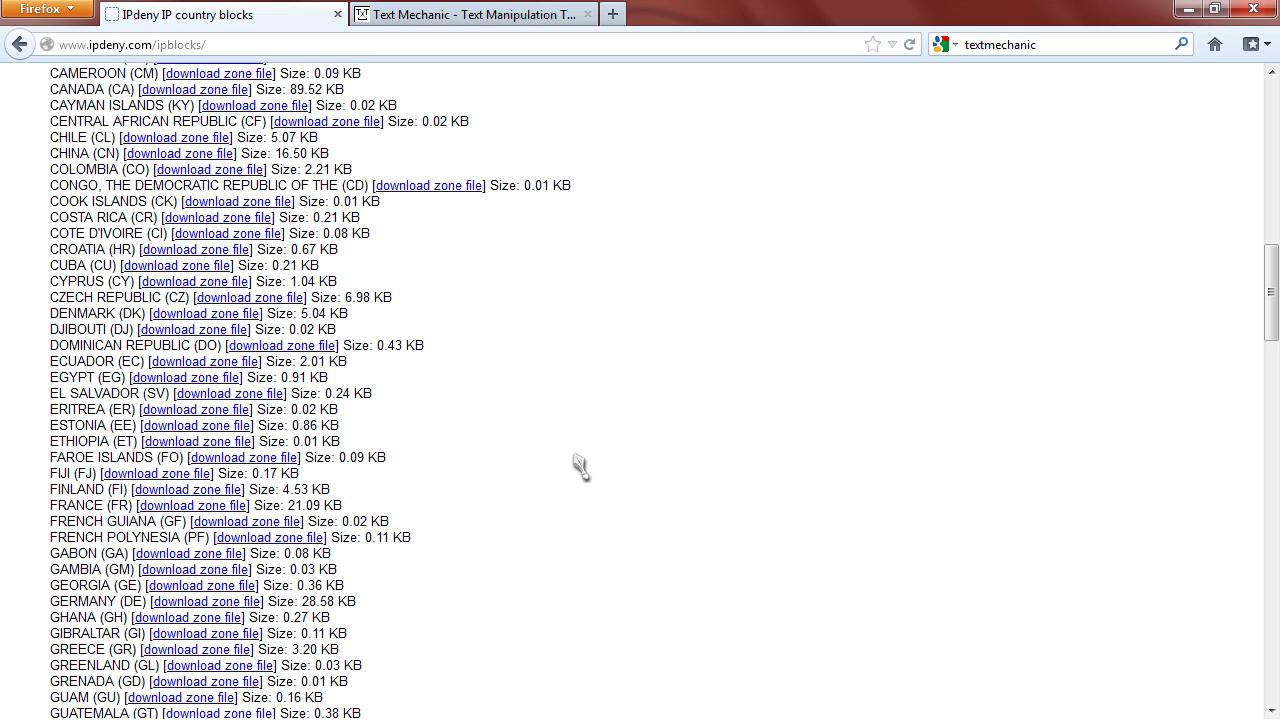
click(193, 507)
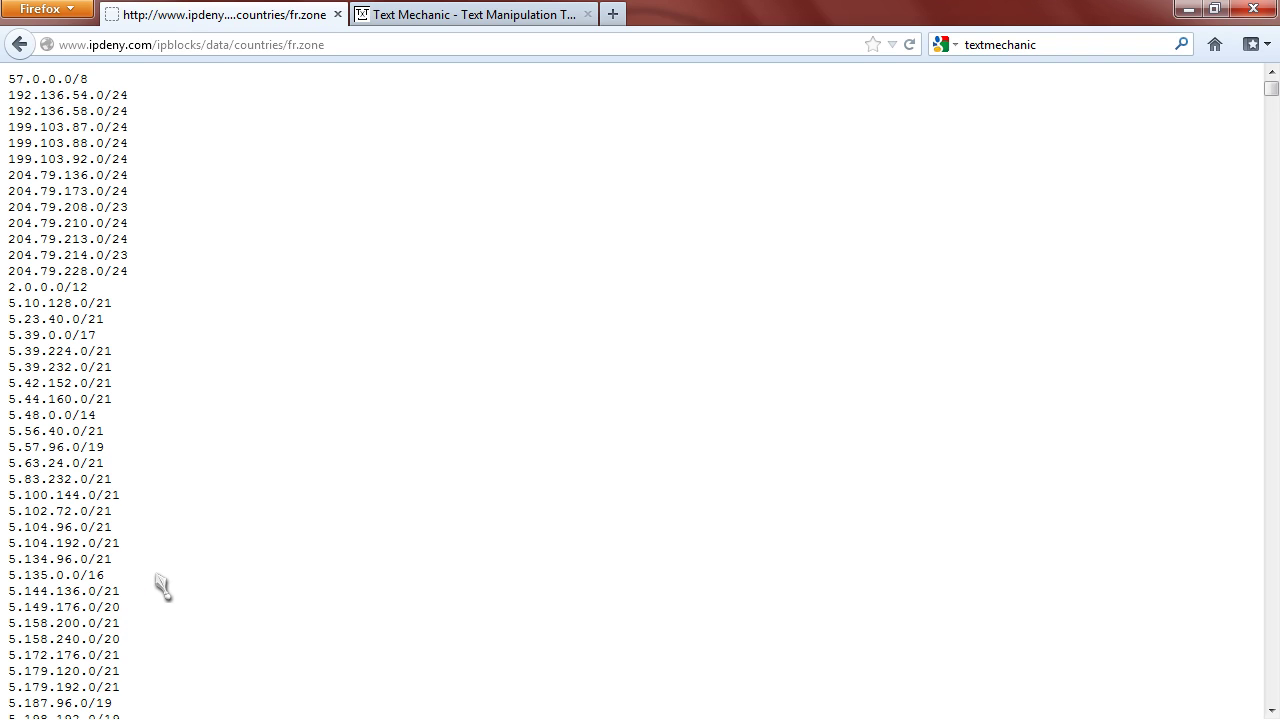
Step: Select the entire list of French IP ranges in the fr.zone file, from first to last entry, and copy it
drag(9, 79, 296, 514)
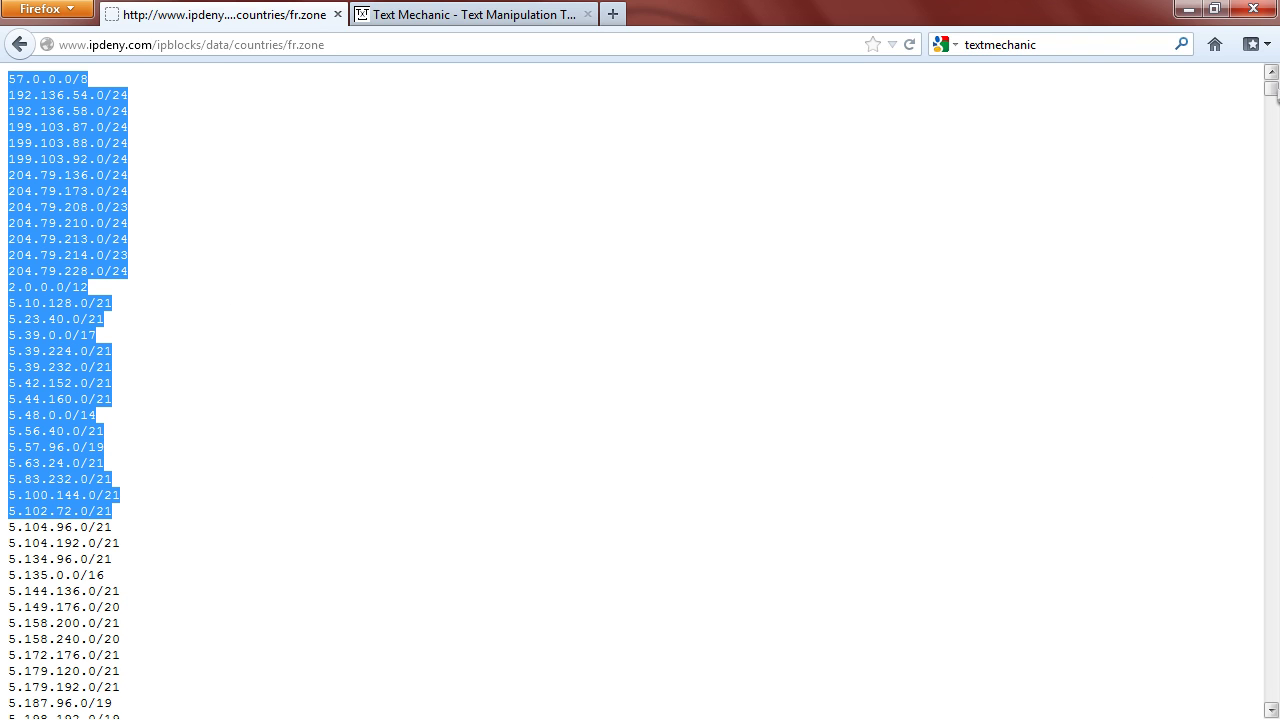
drag(1272, 90, 734, 660)
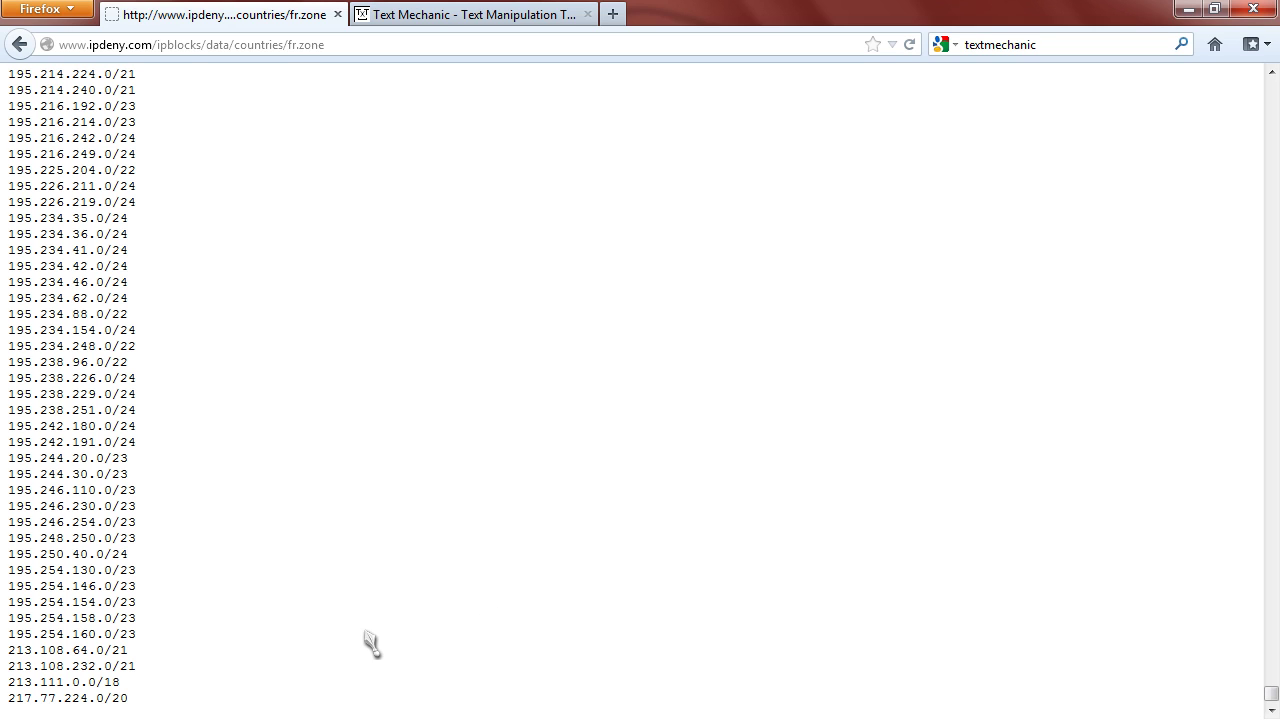
shift+click(145, 701)
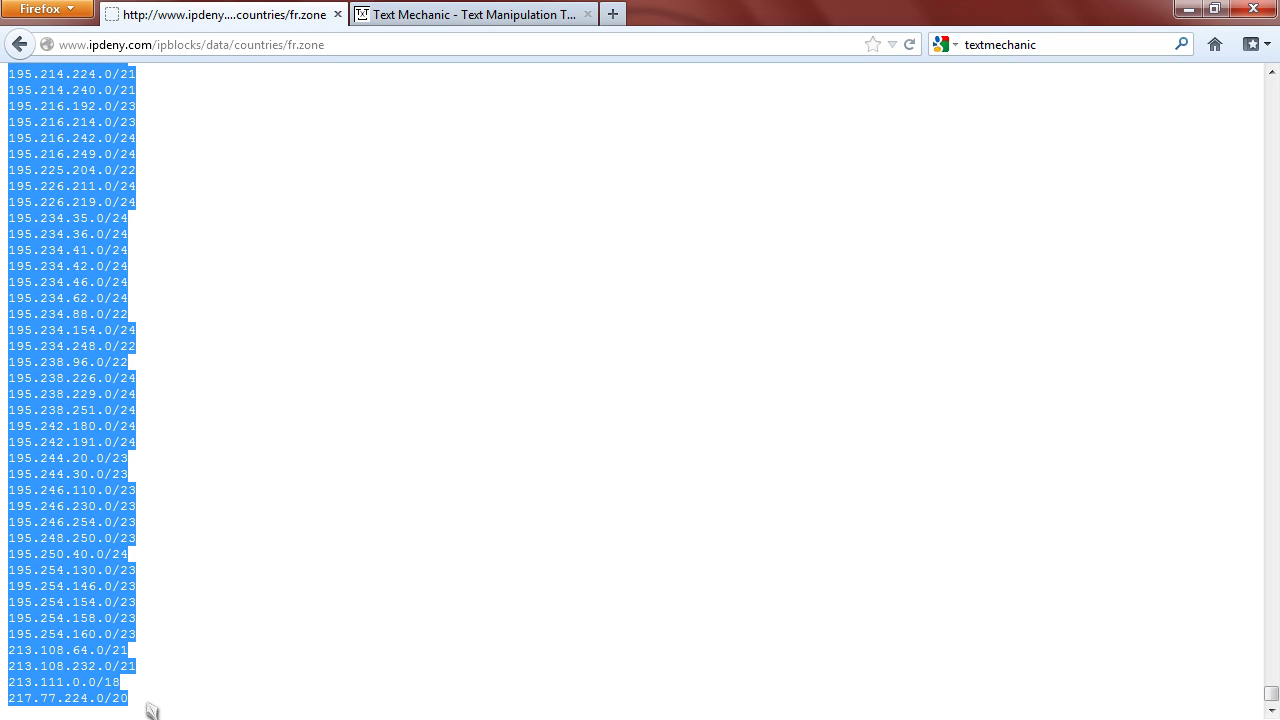
right_click(61, 345)
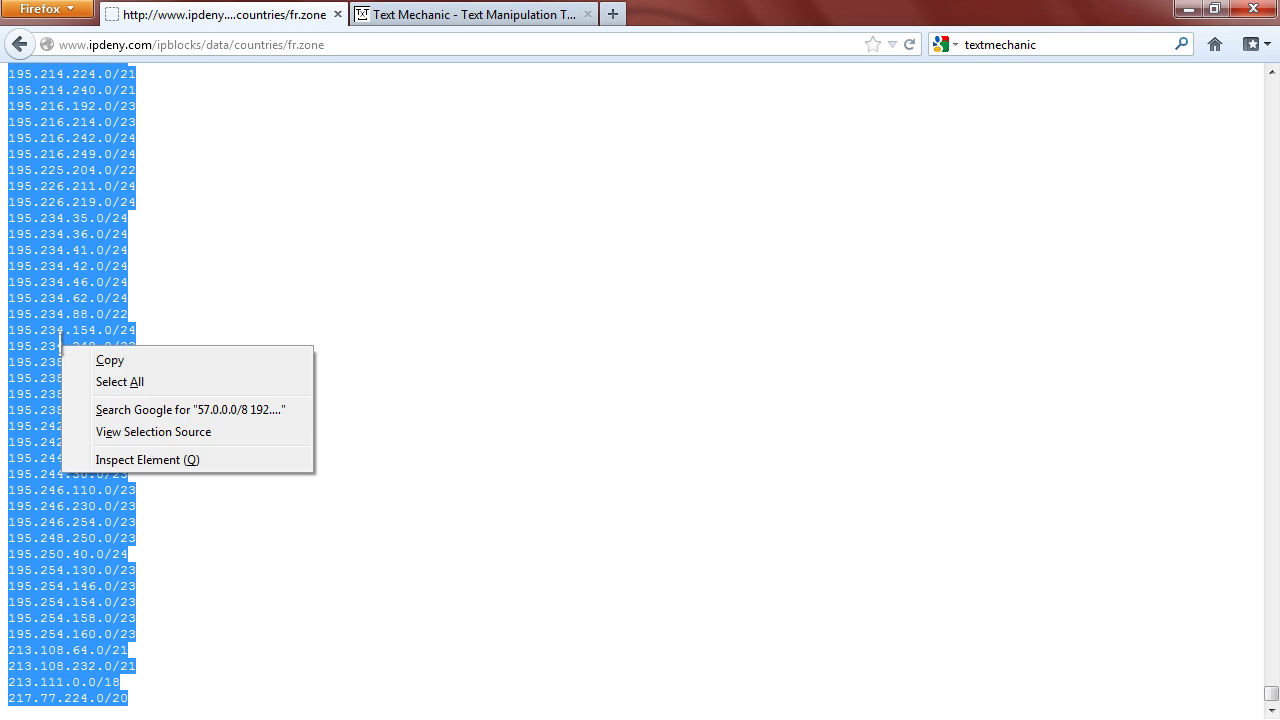
click(110, 361)
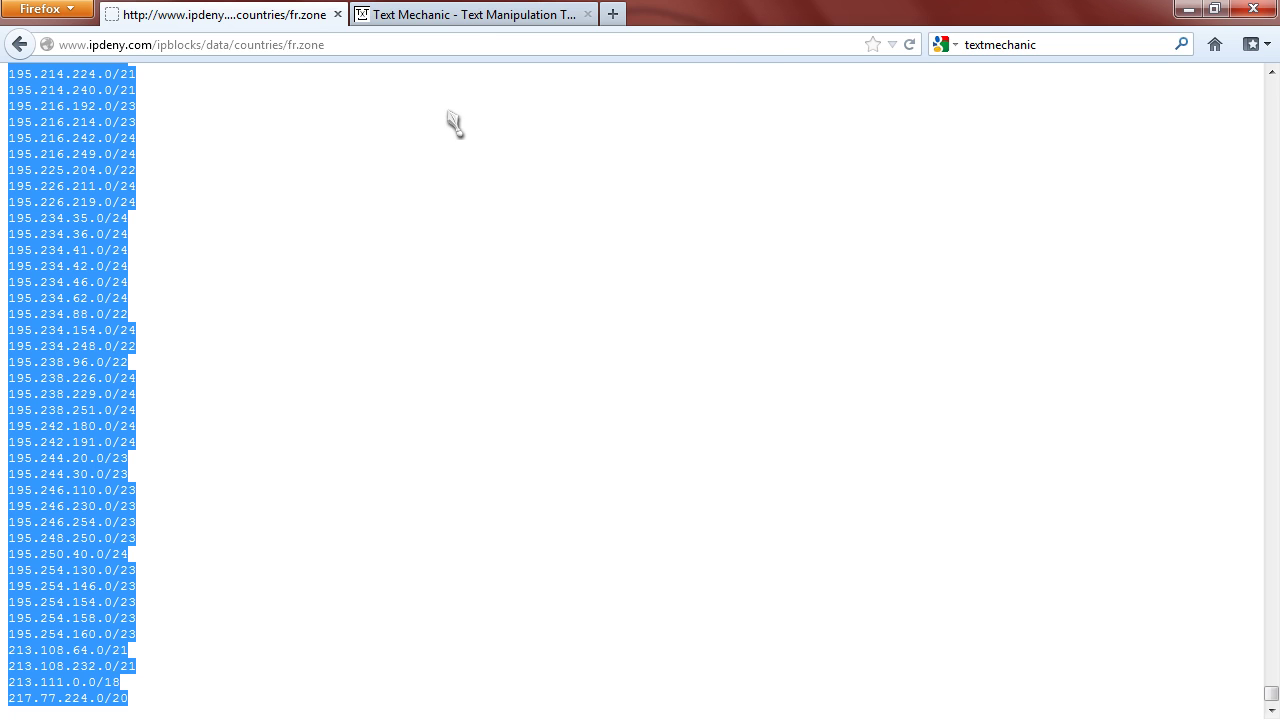
Step: Open Text Mechanic's Add/Remove Line Breaks tool and set a comma as the replacement text for line breaks
click(468, 16)
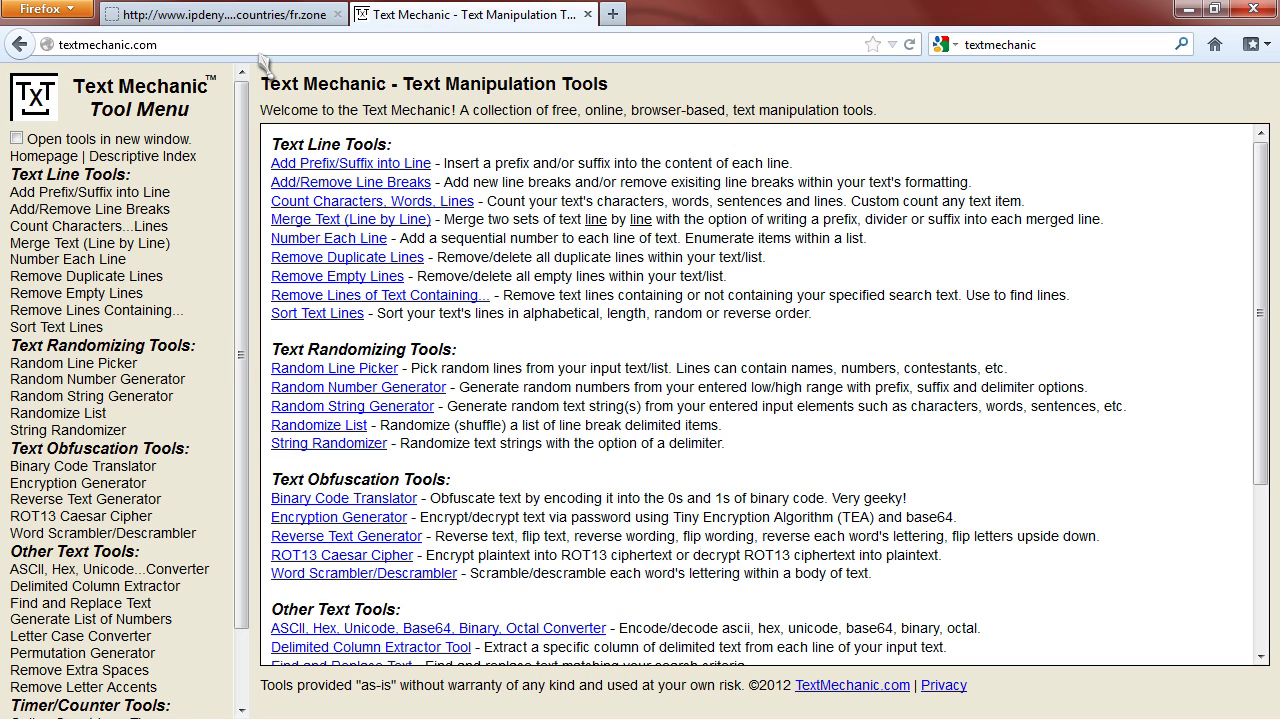
click(89, 214)
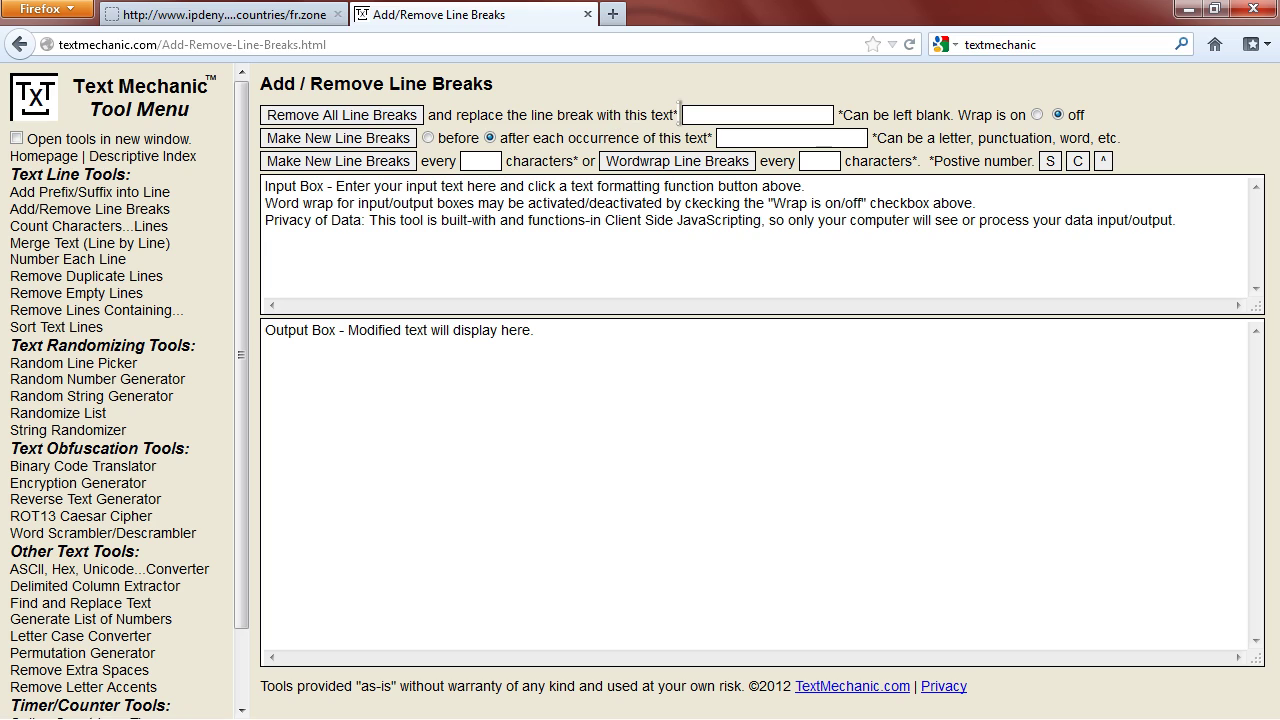
click(684, 114)
text(,)
Step: Paste the copied French IP ranges into the cleared input box and replace all their line breaks with commas
click(1077, 161)
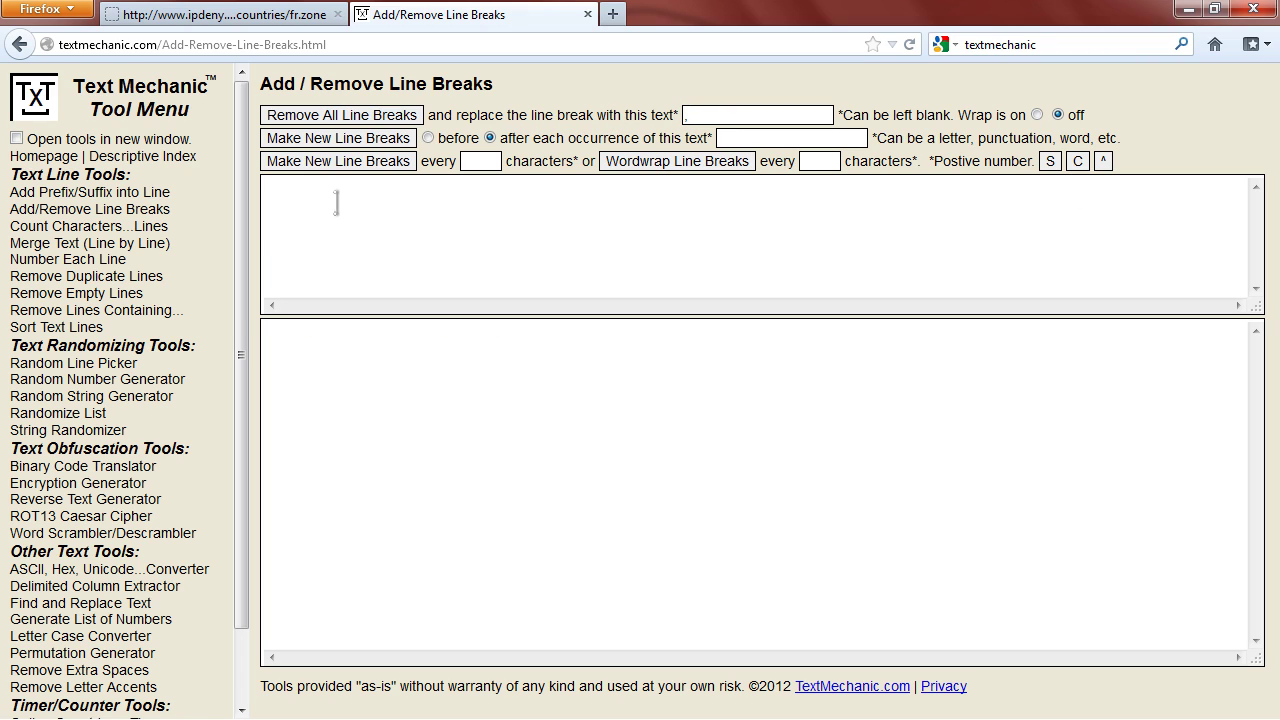
right_click(291, 193)
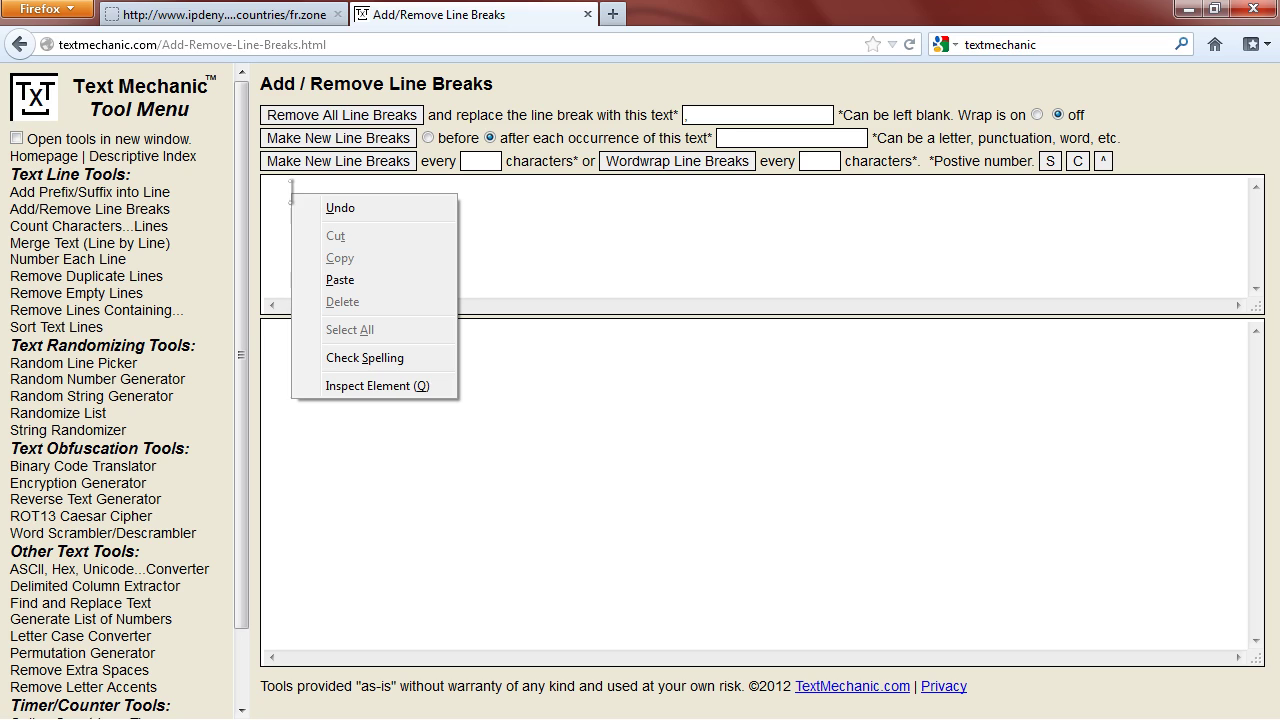
click(366, 275)
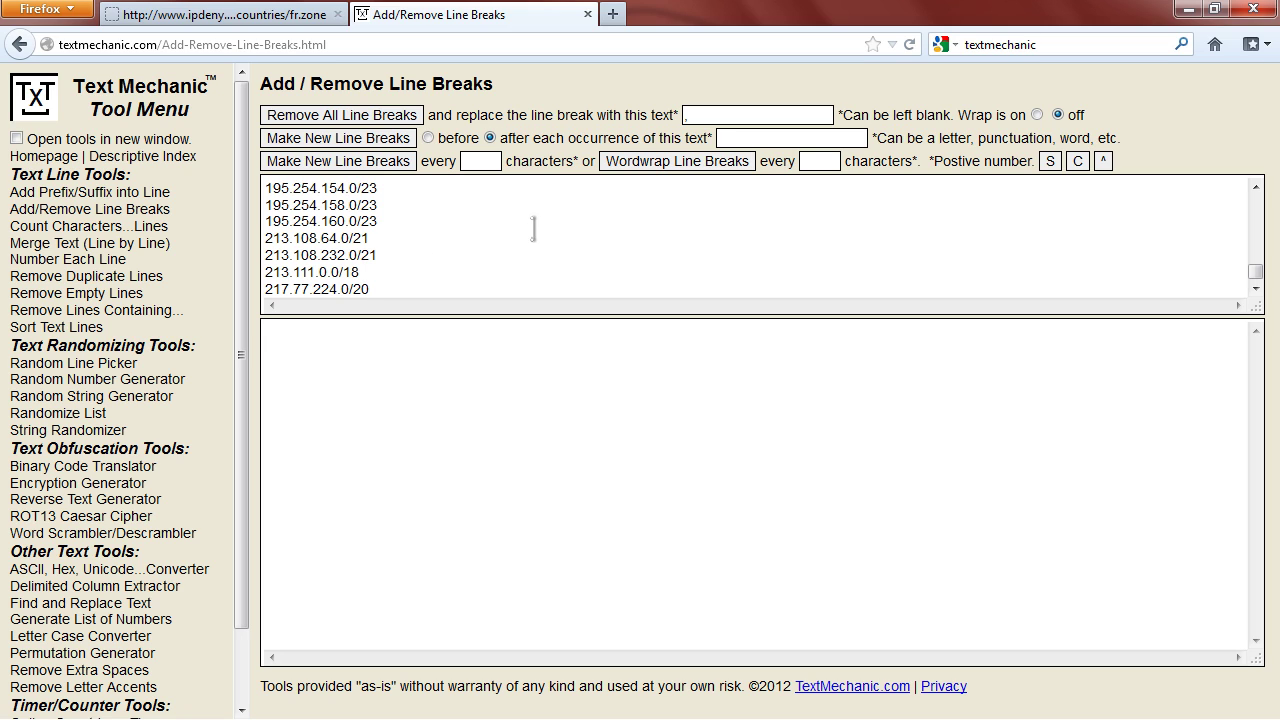
click(339, 122)
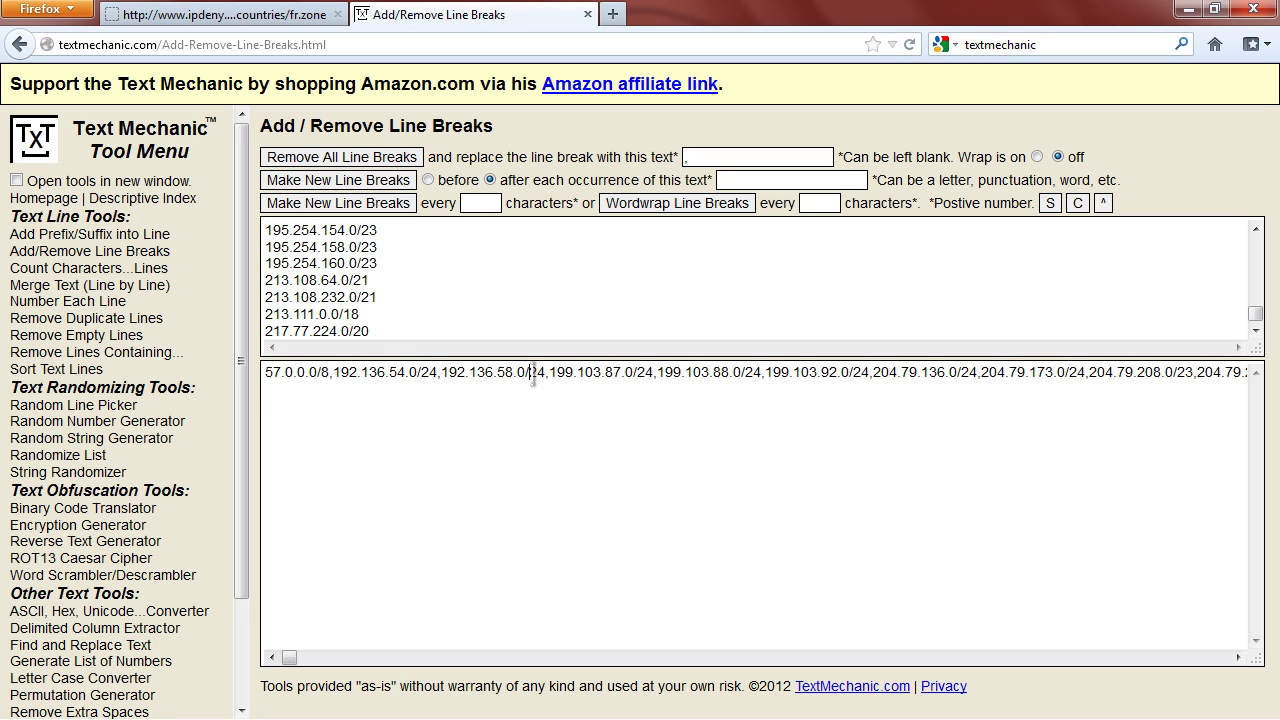
Step: Copy the complete comma-separated output, close both browser tabs, and paste the list as the firewall rule's Source Address value
key(ctrl+a)
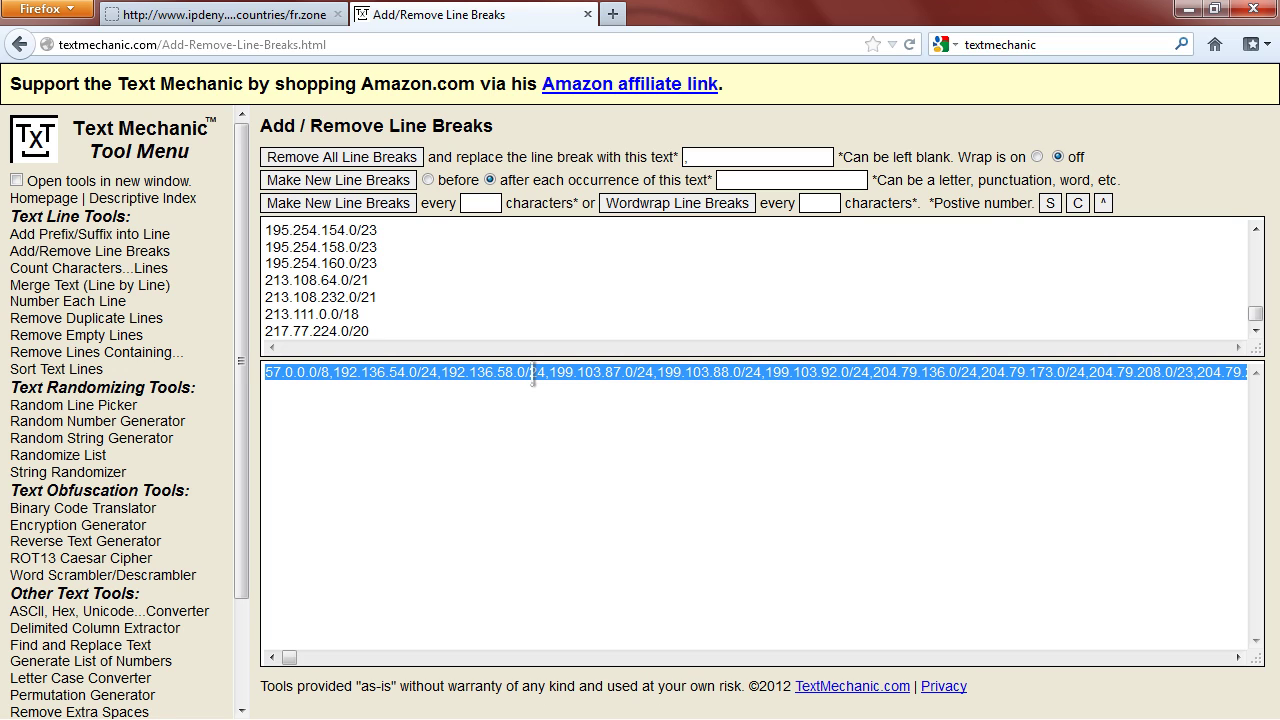
click(1253, 12)
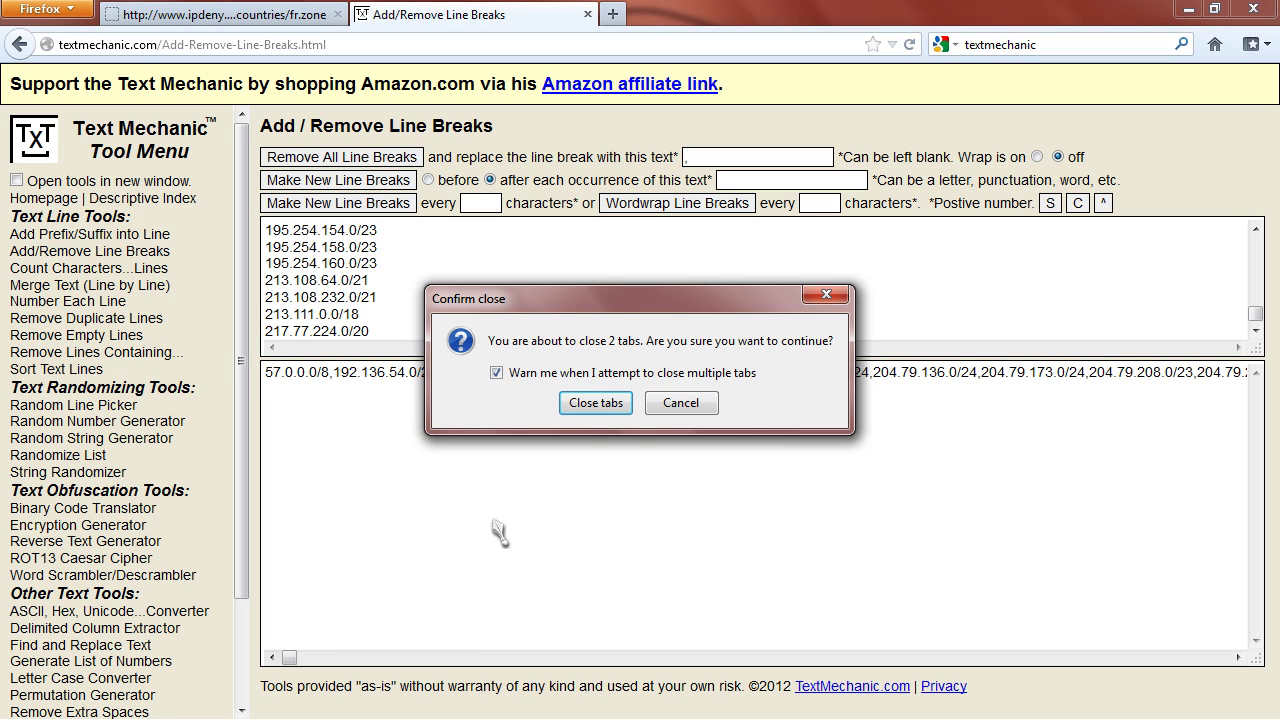
click(596, 403)
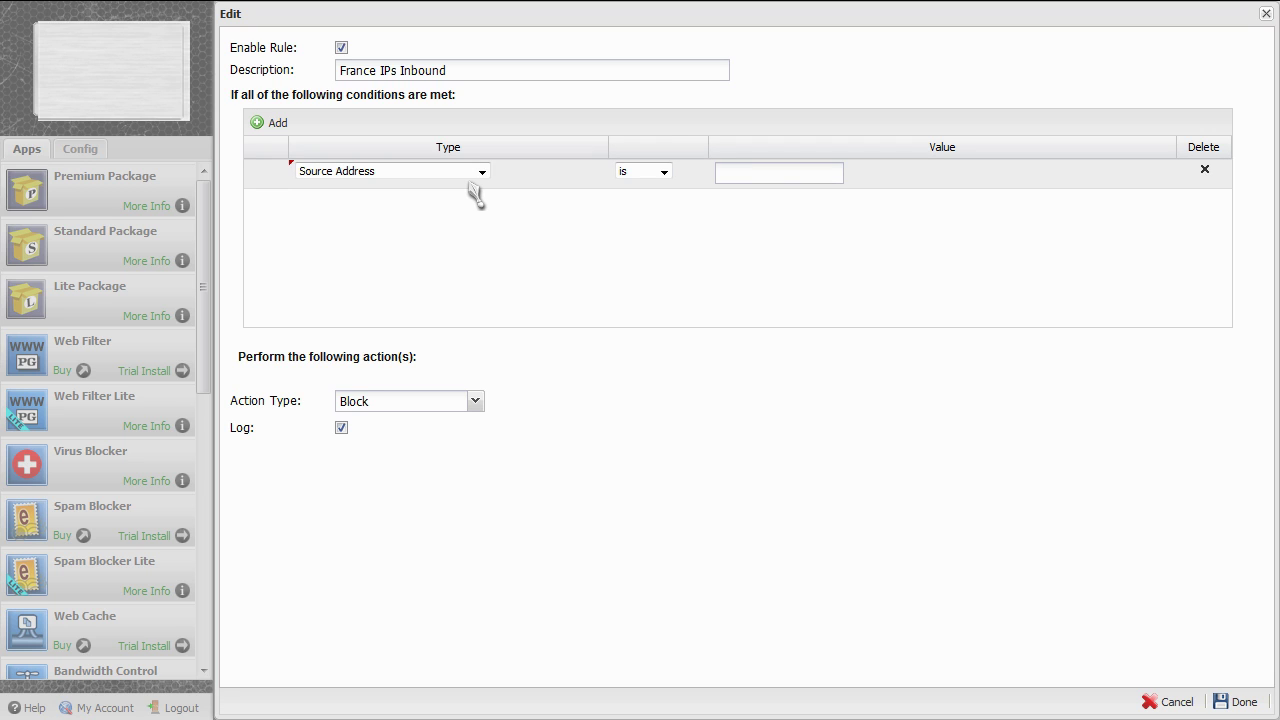
right_click(737, 173)
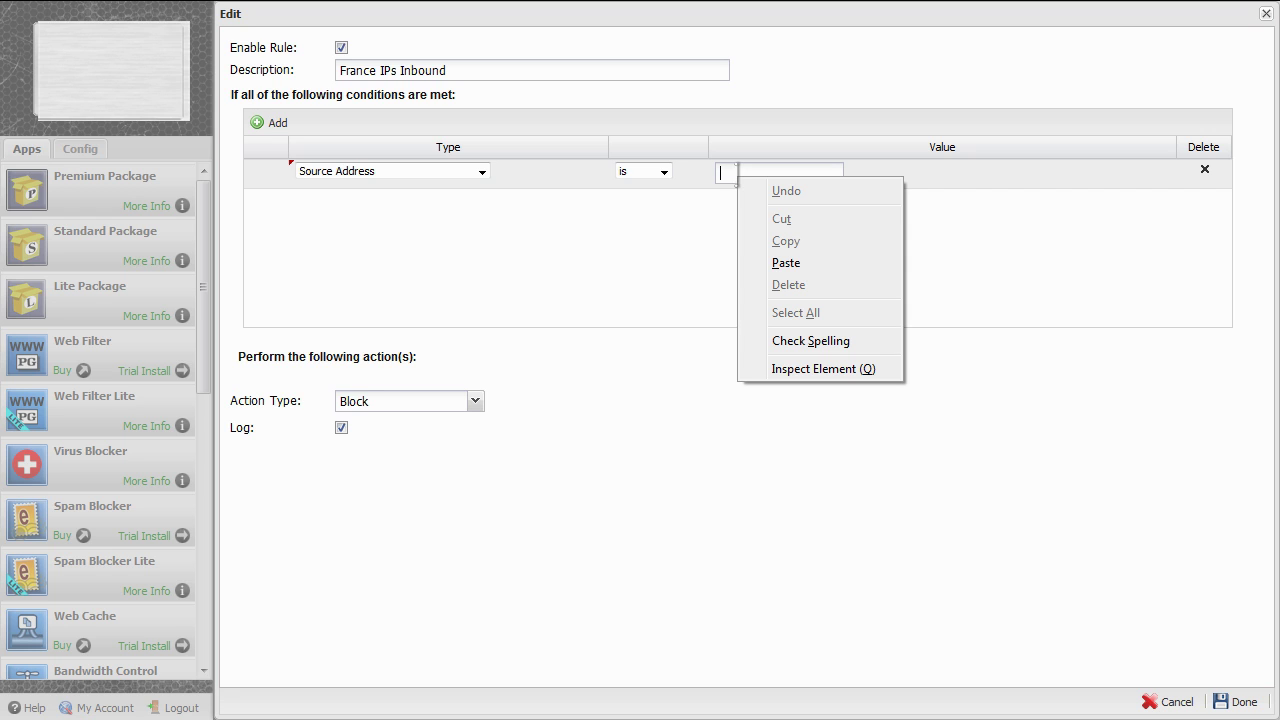
click(798, 262)
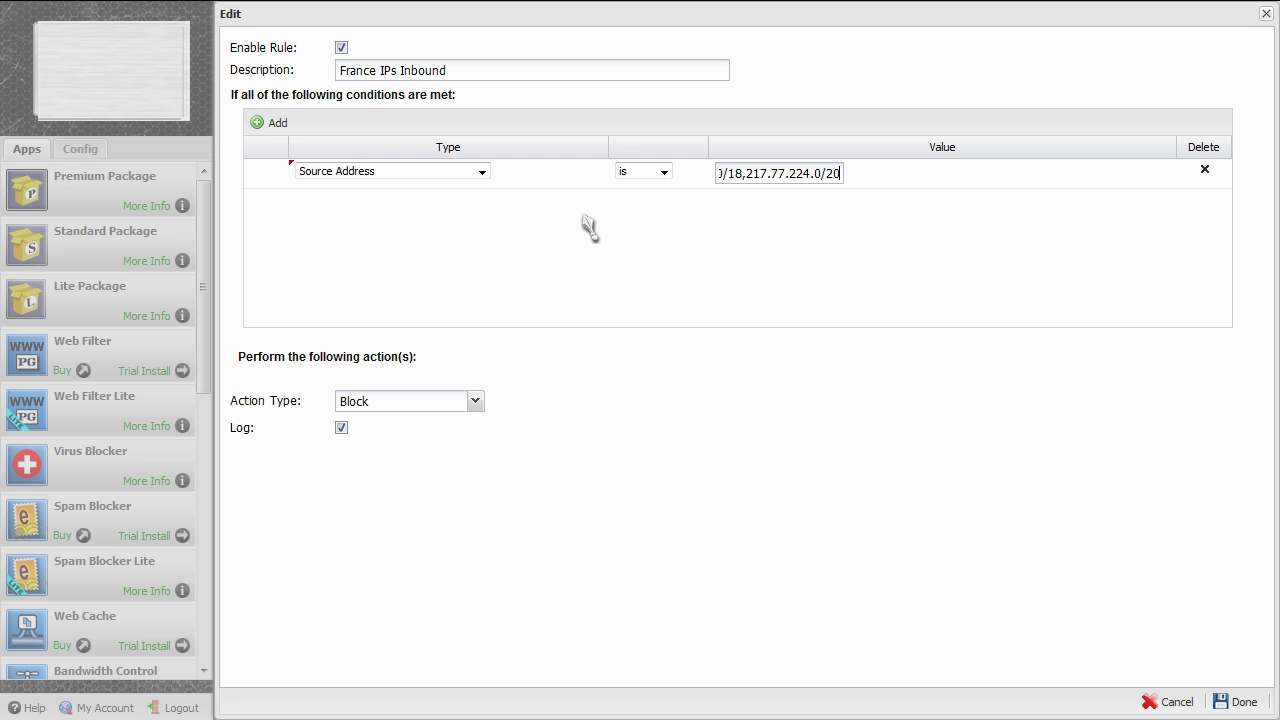
Step: Add a second condition to the France IPs Inbound rule, Destination Interface is External, and finish the rule
click(274, 124)
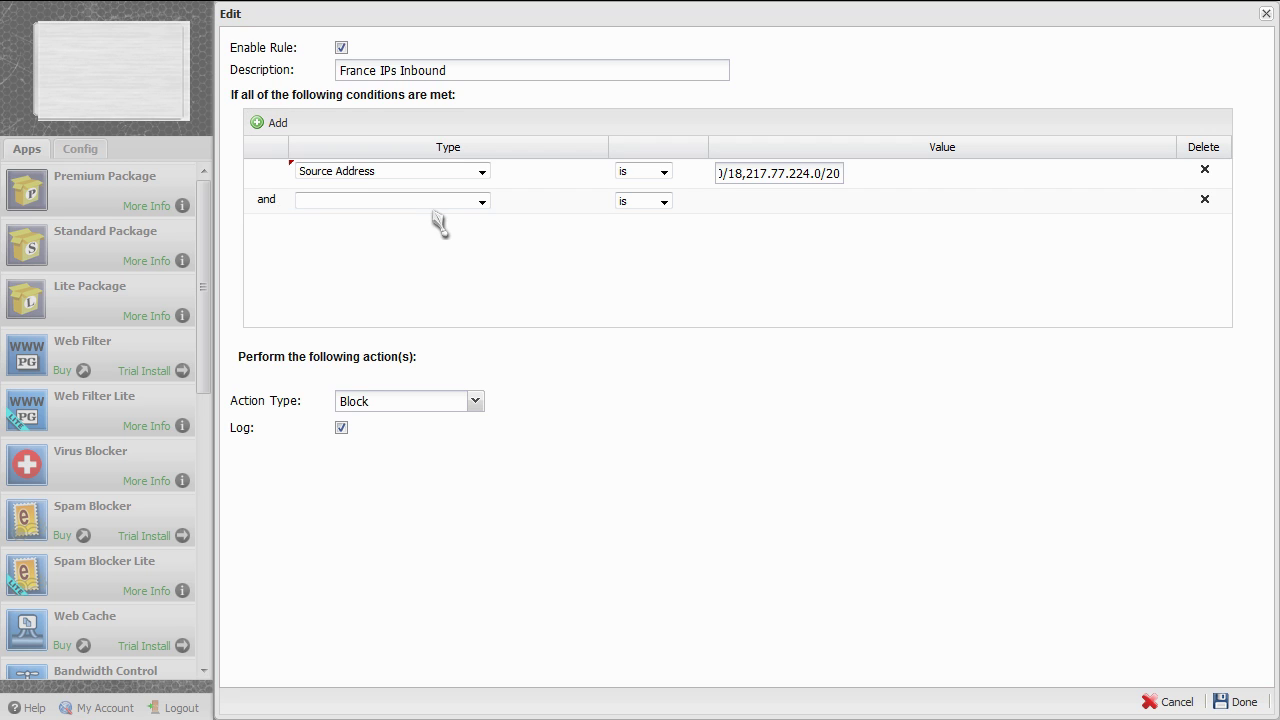
click(482, 202)
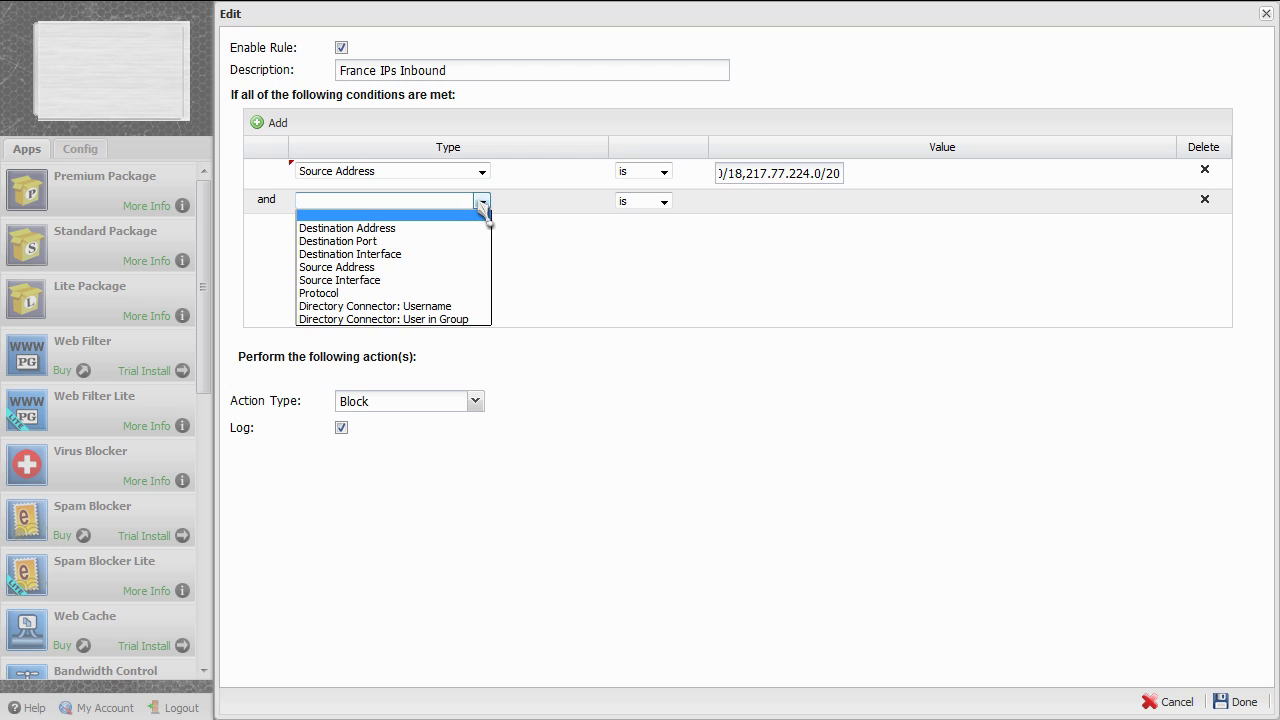
click(407, 256)
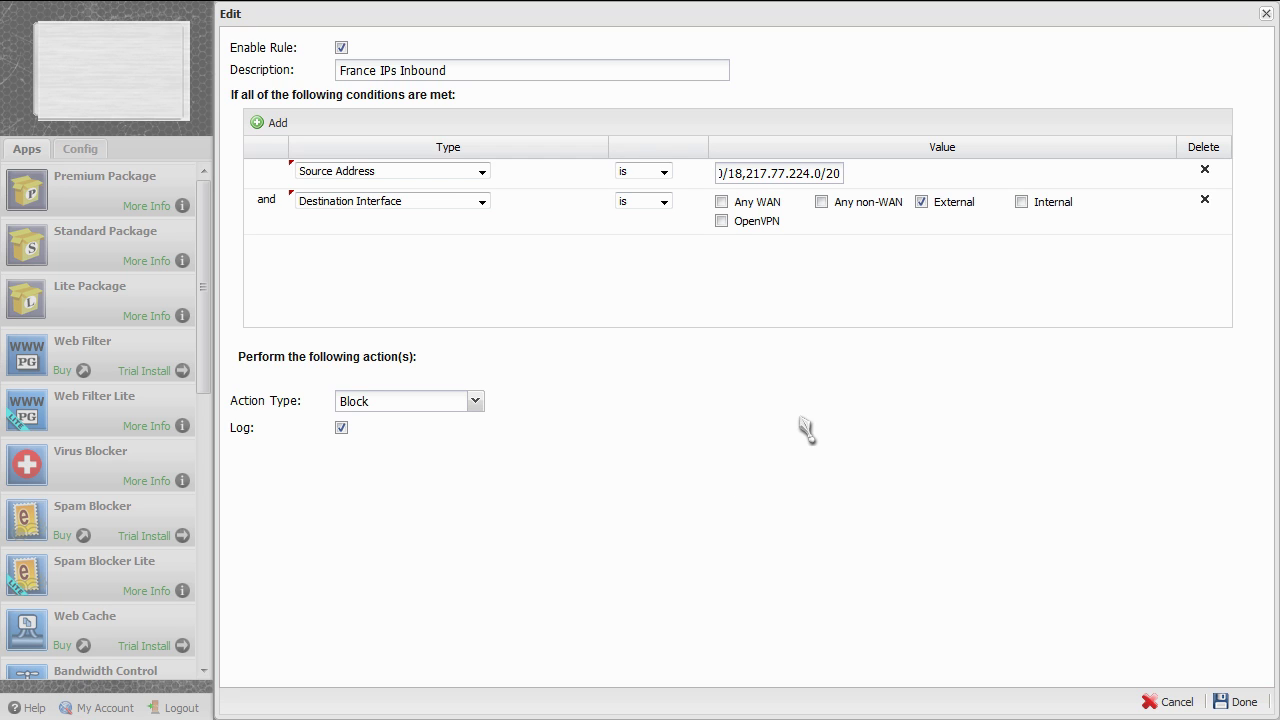
click(1243, 703)
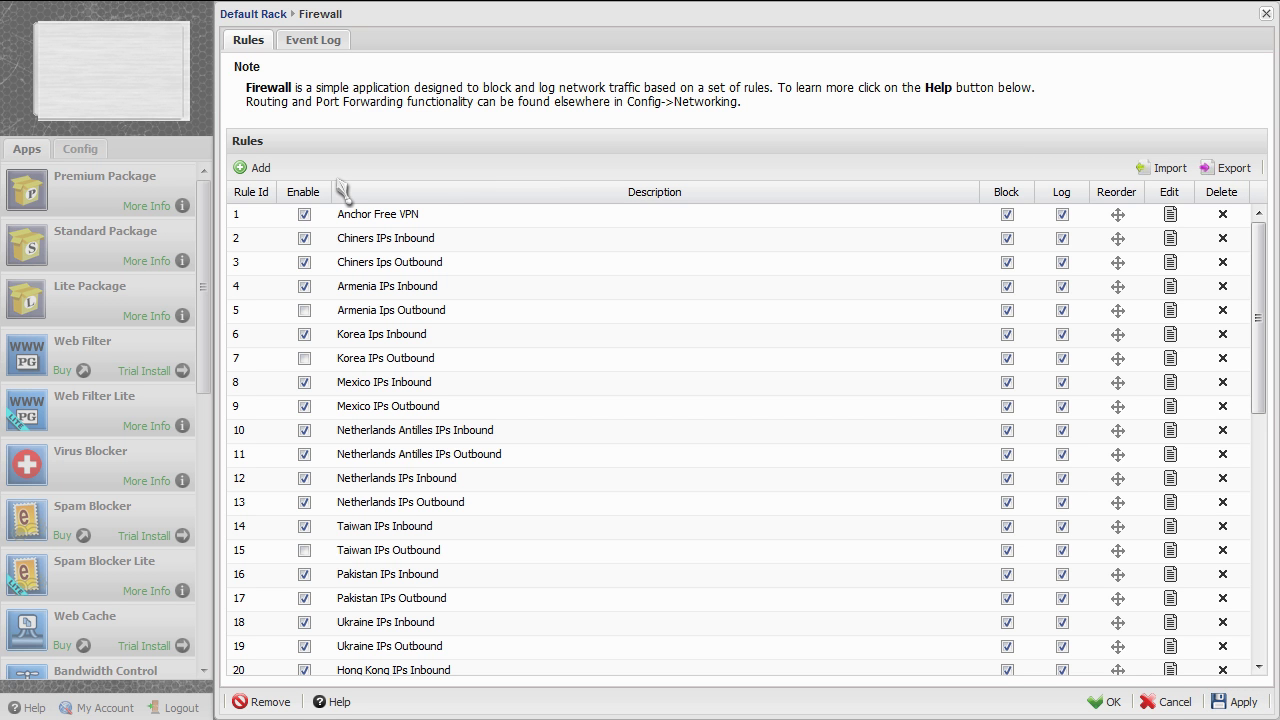
Step: Create another firewall rule and set its description to "France IPs Outbound"
click(257, 172)
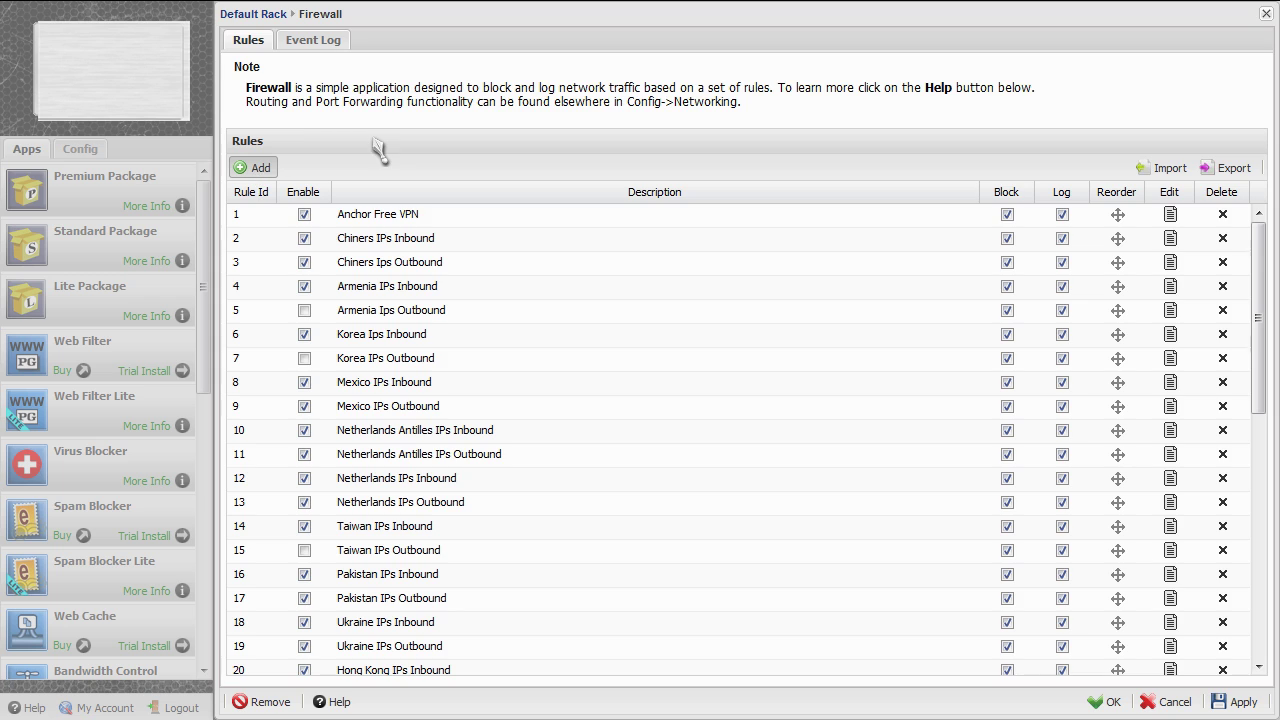
click(450, 70)
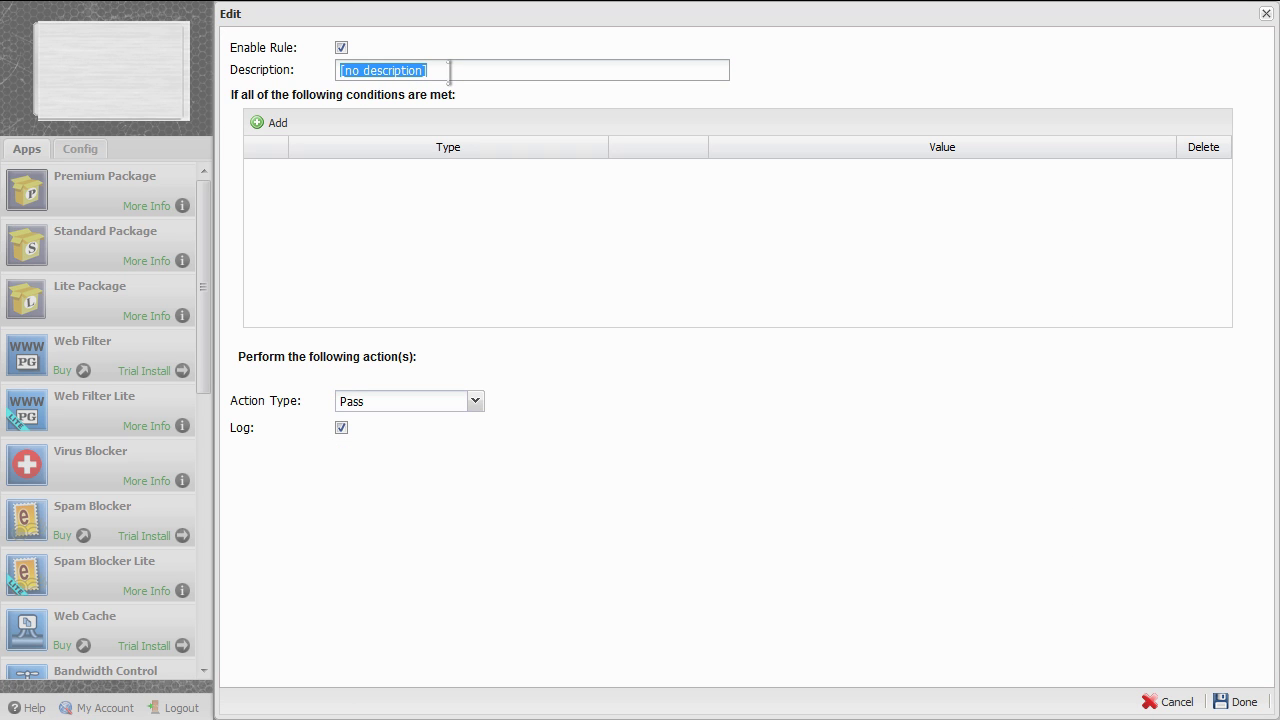
text(Fran)
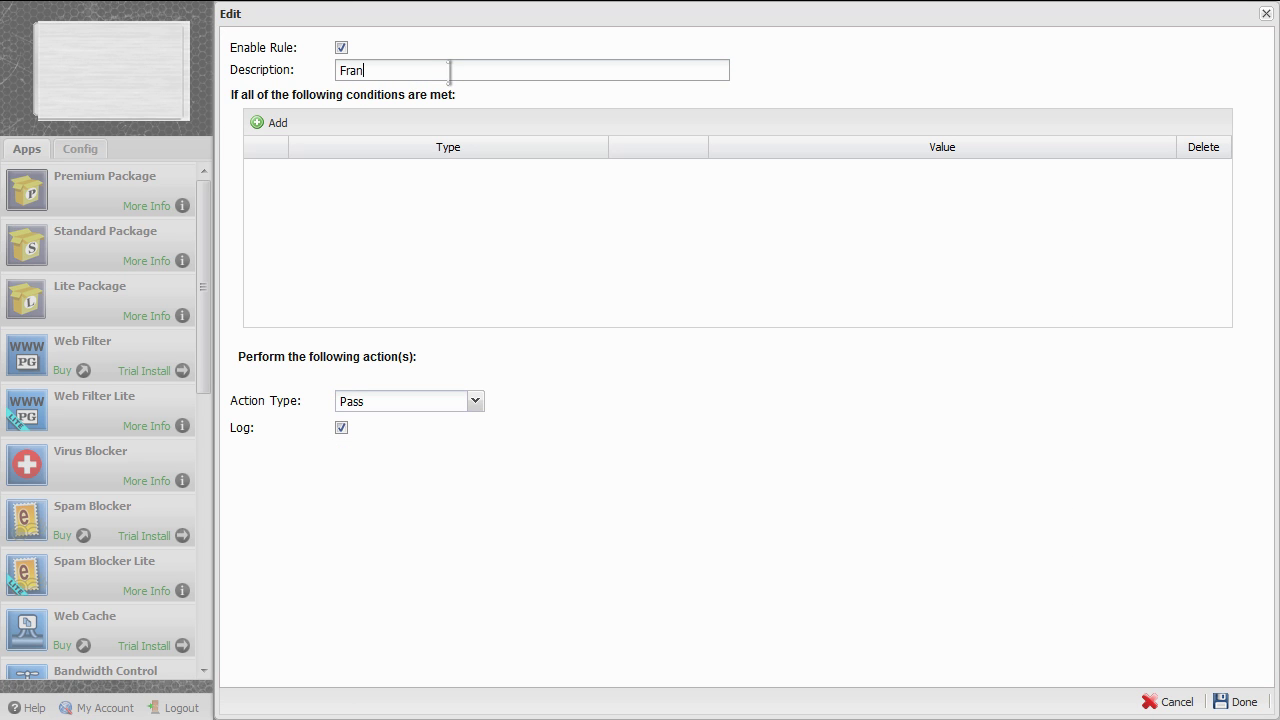
text(ce IPs Outbour)
text(d)
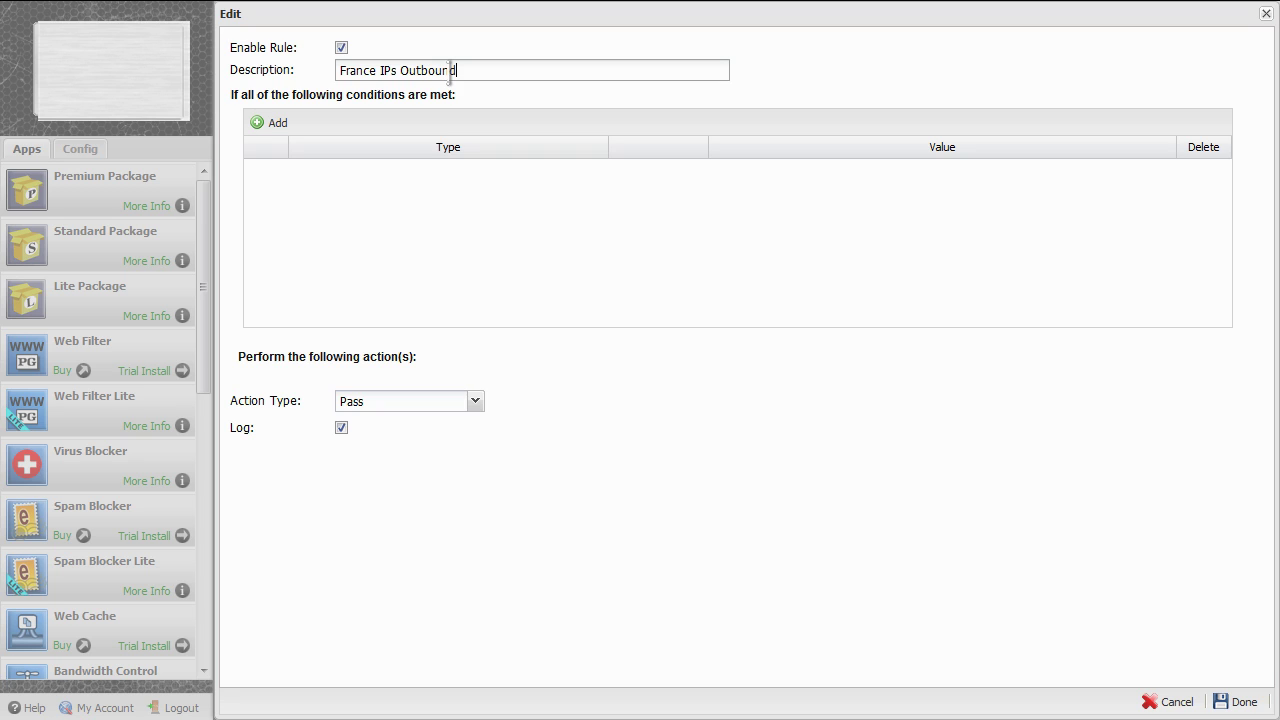
Step: Add a condition to the outbound rule requiring that Source Interface is Internal
click(272, 125)
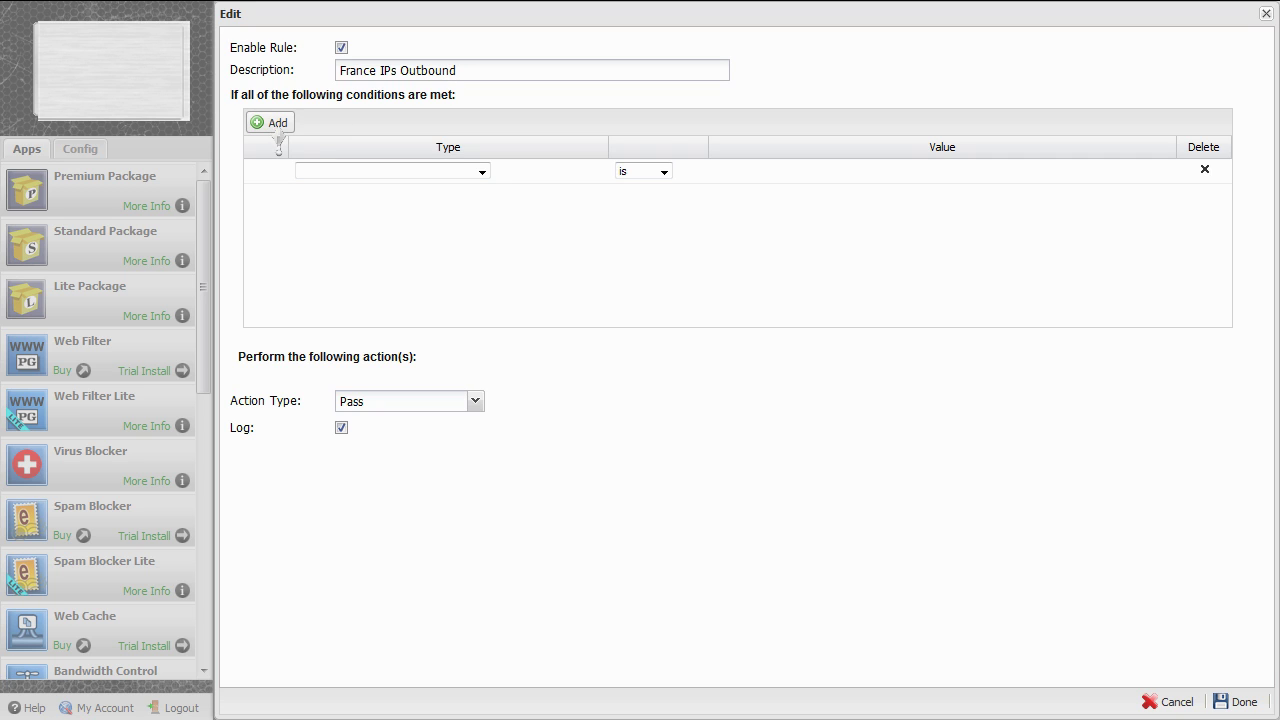
click(482, 172)
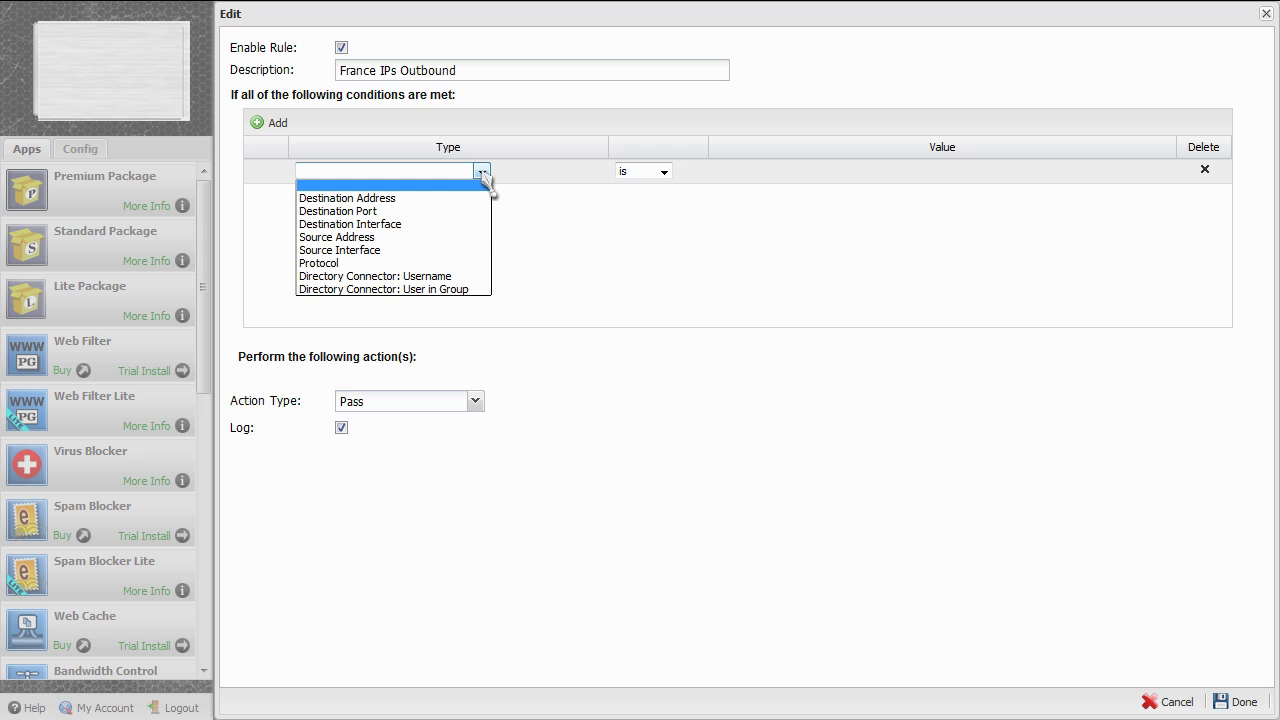
click(385, 251)
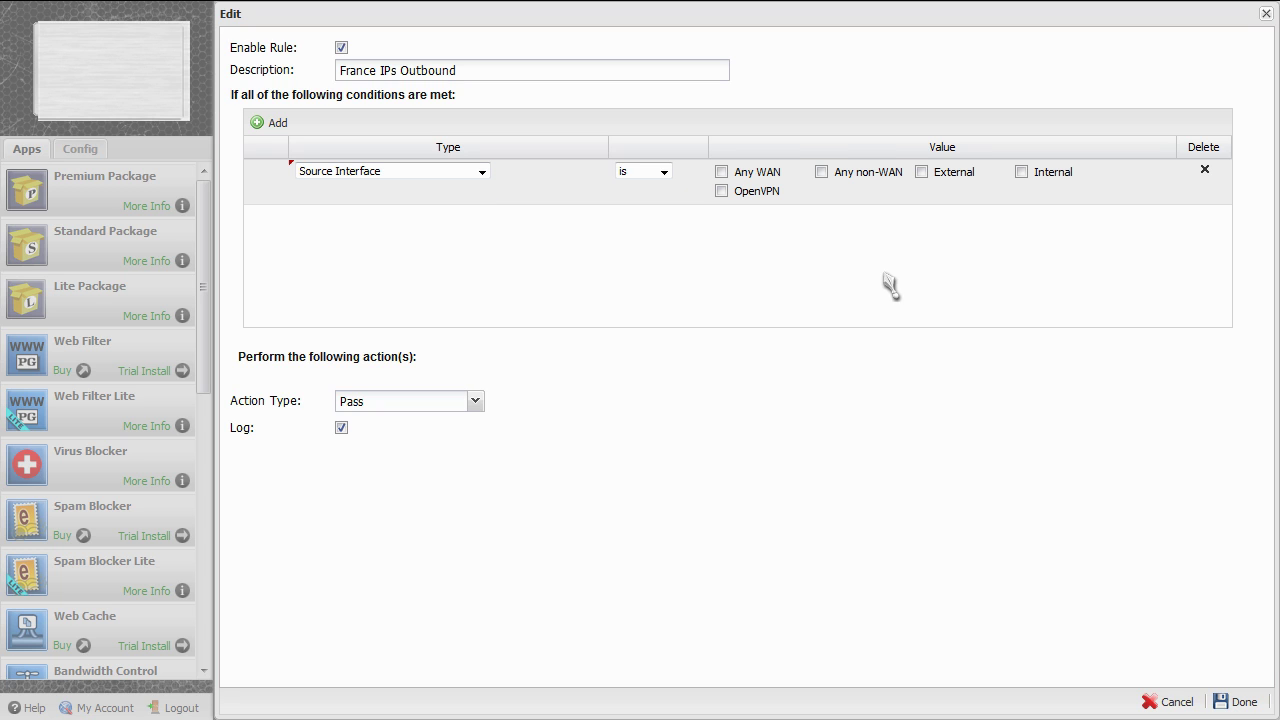
click(1022, 172)
Step: Add a second condition, Destination Address, and paste the comma-separated French IP ranges as its value
click(278, 124)
click(481, 217)
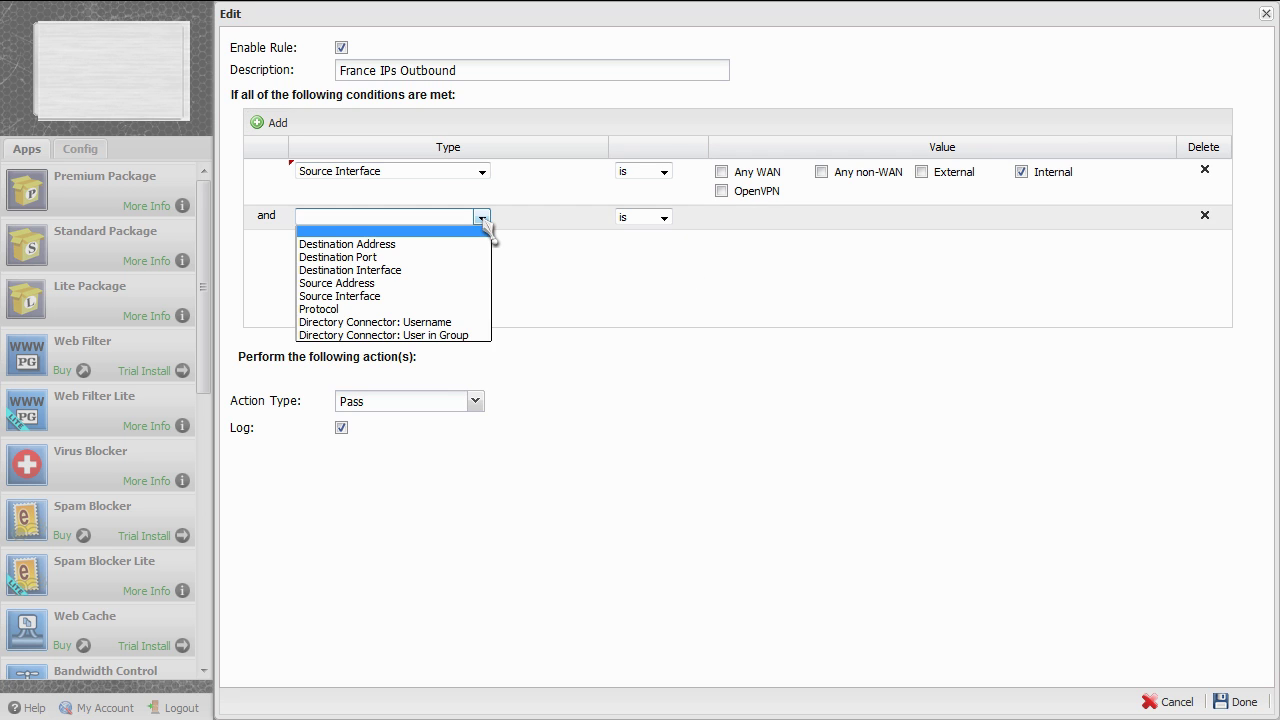
click(420, 245)
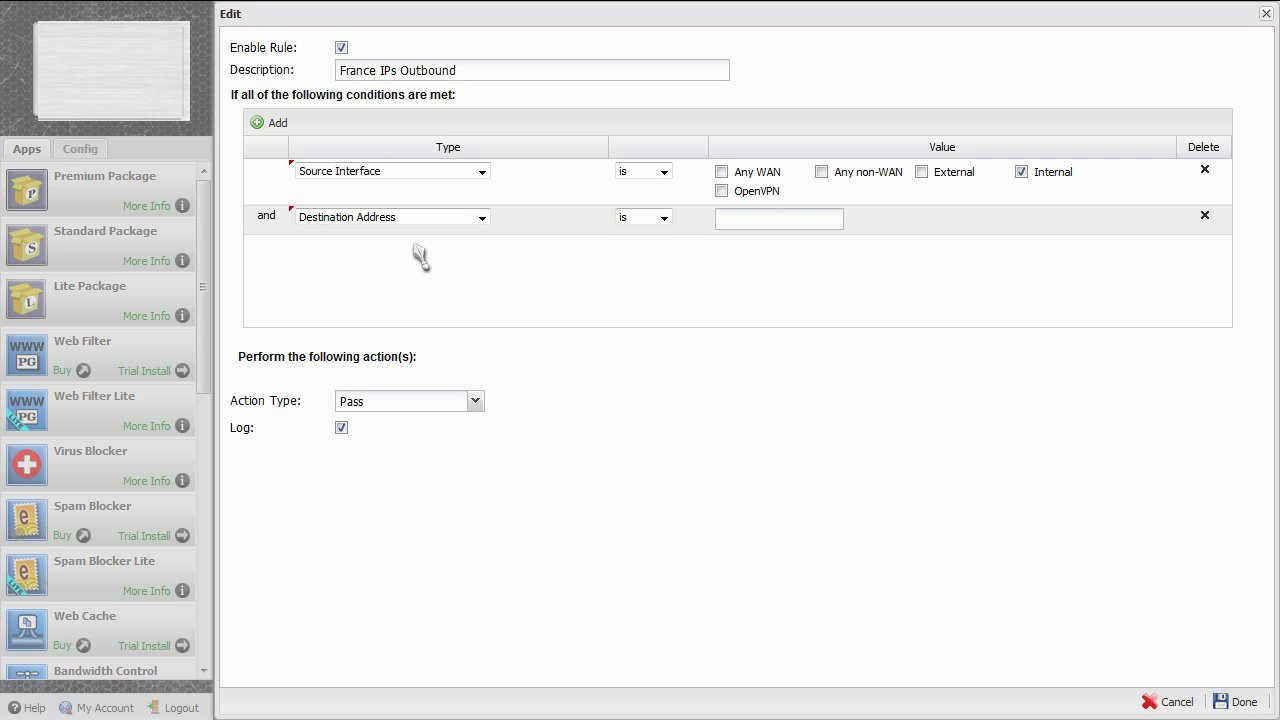
right_click(753, 224)
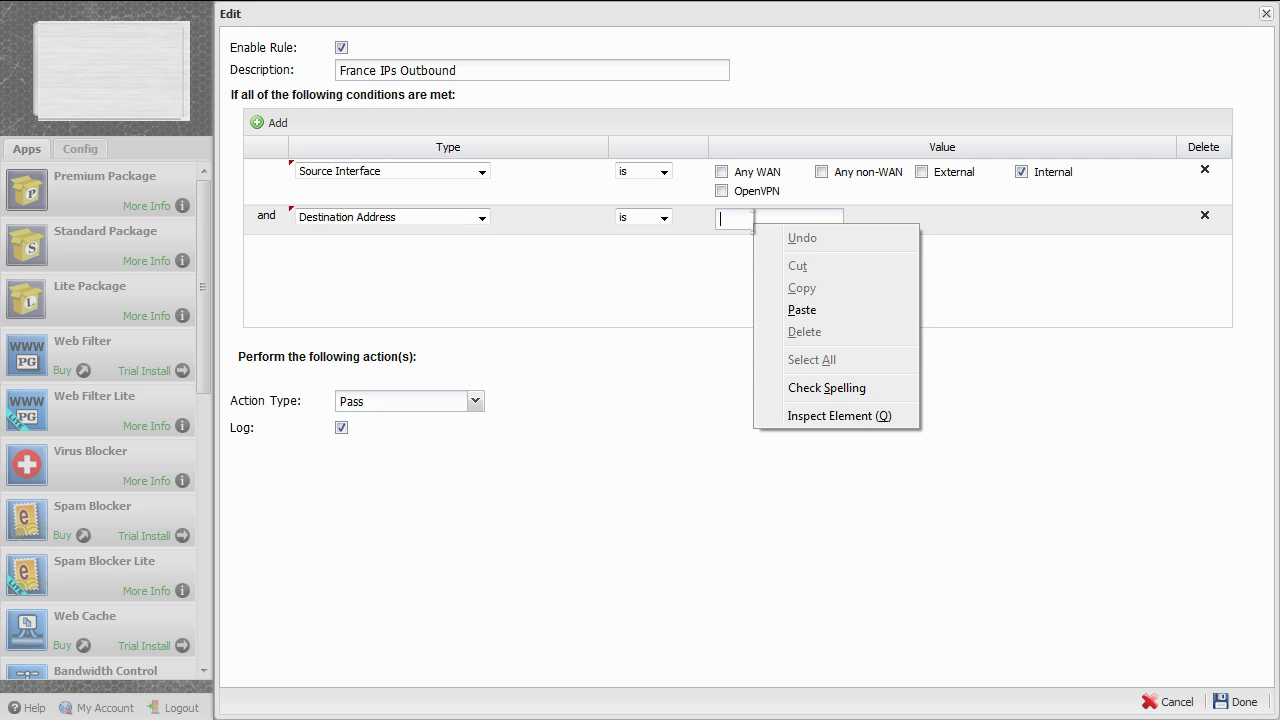
click(802, 310)
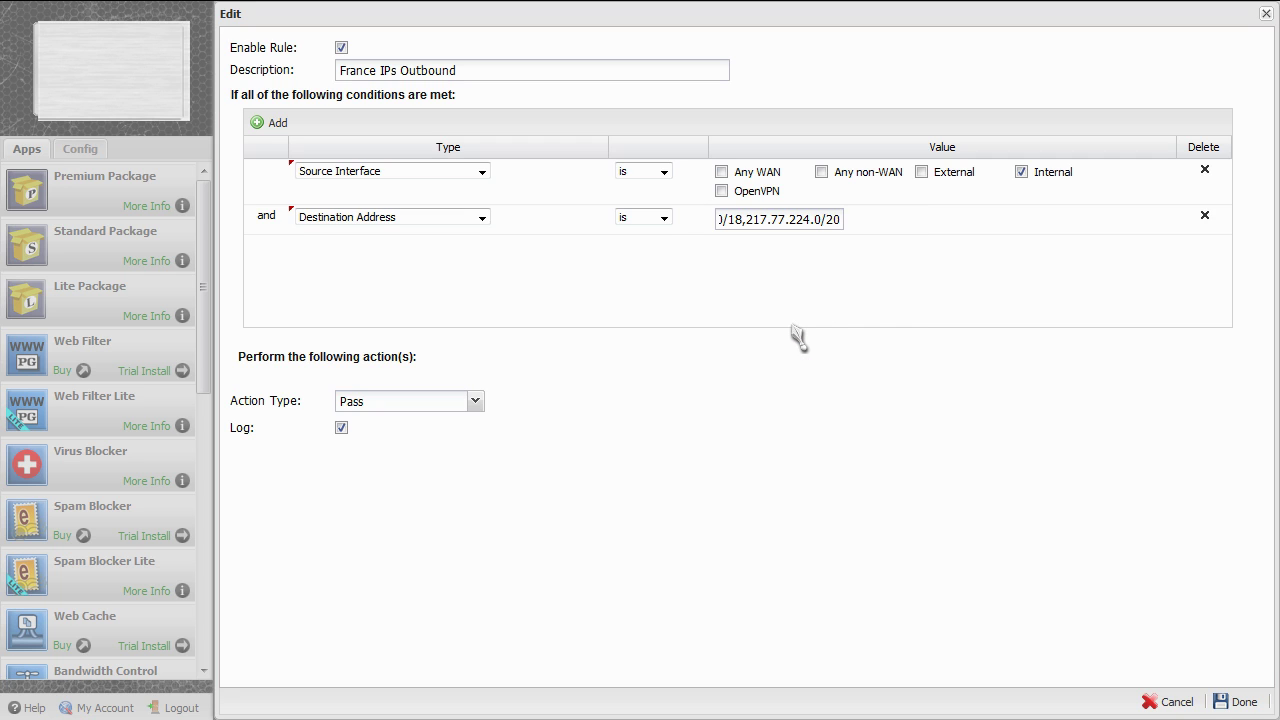
Step: Set the outbound rule's Action Type to Block and finish the rule
click(476, 402)
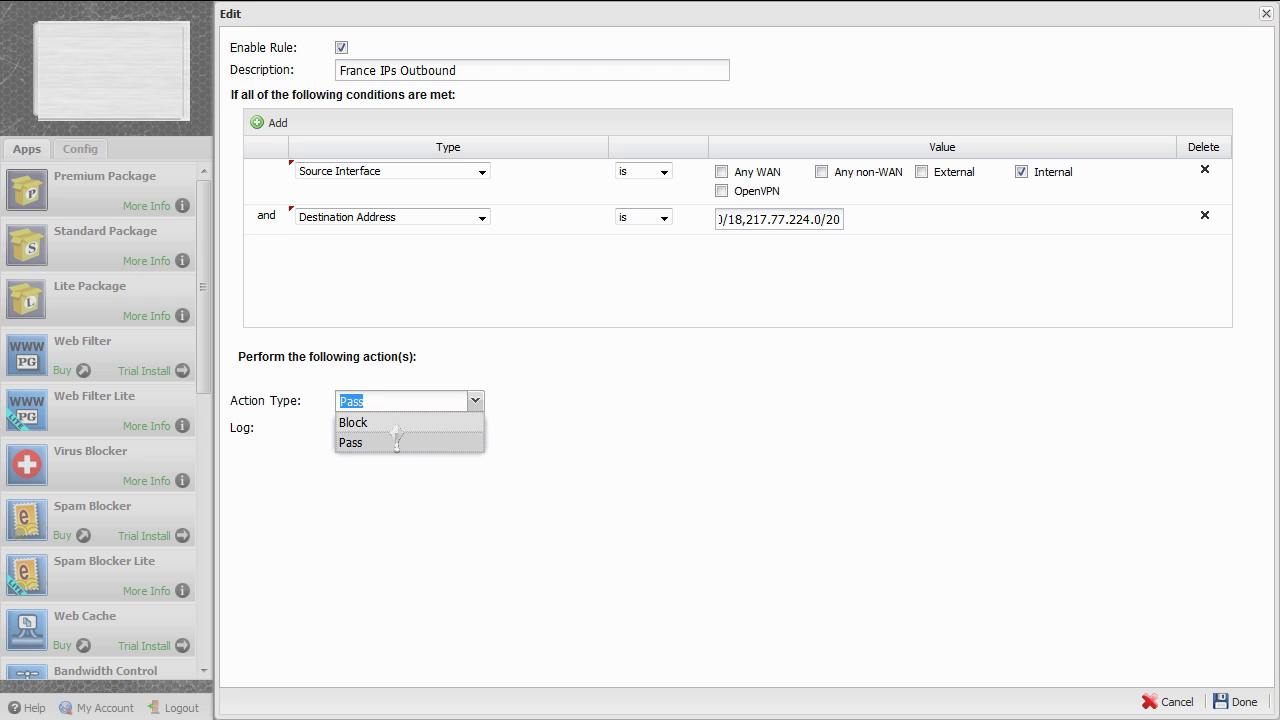
click(397, 422)
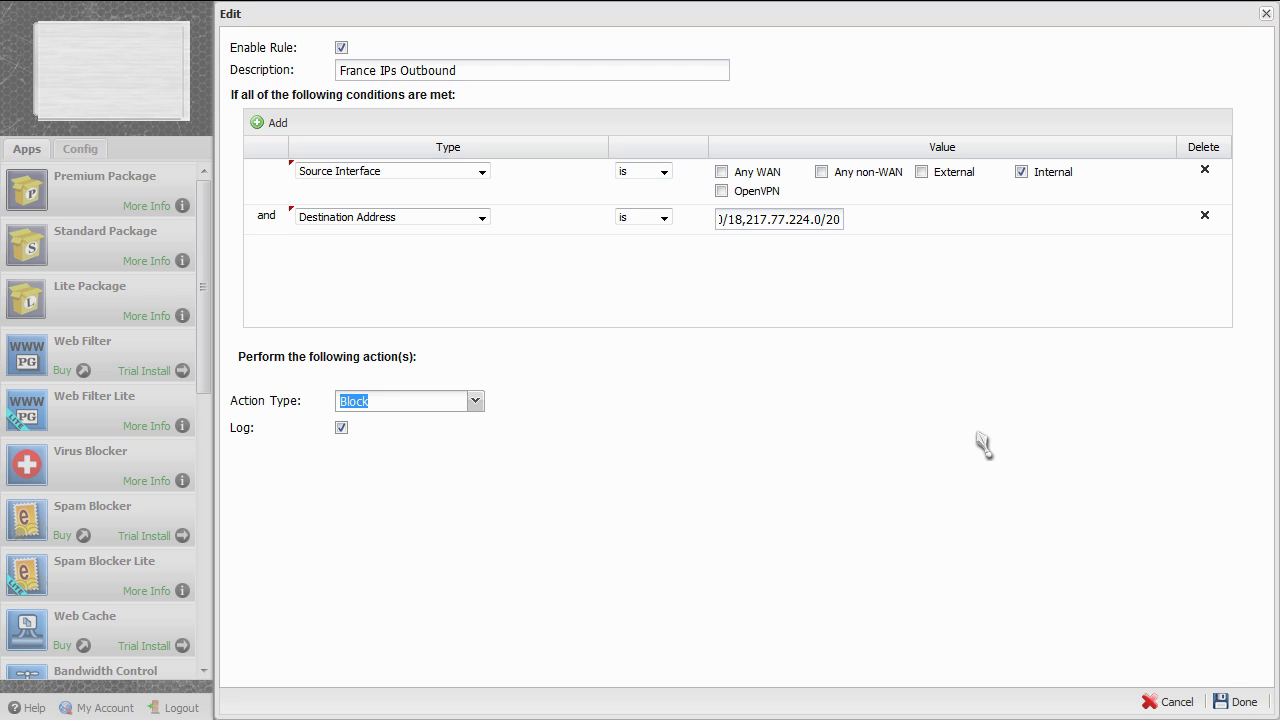
click(1226, 704)
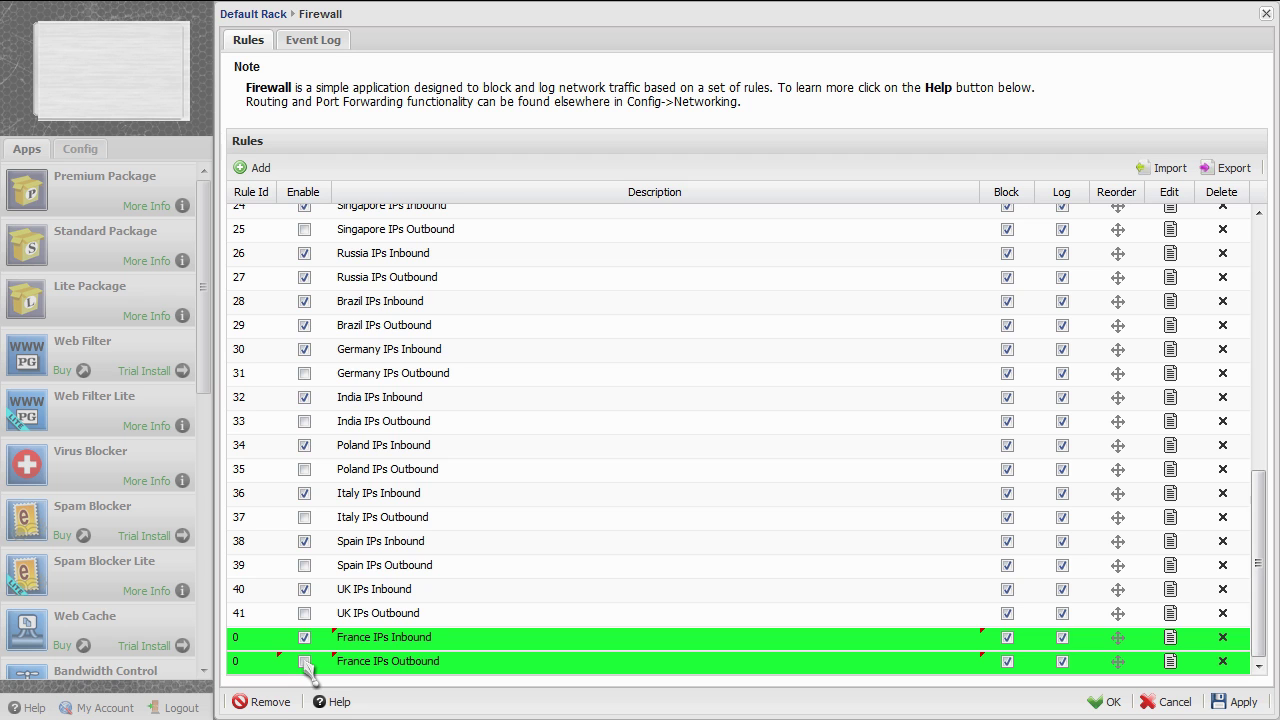
Step: Apply the firewall rule changes and check the France rules at the end of the rule list
click(1243, 703)
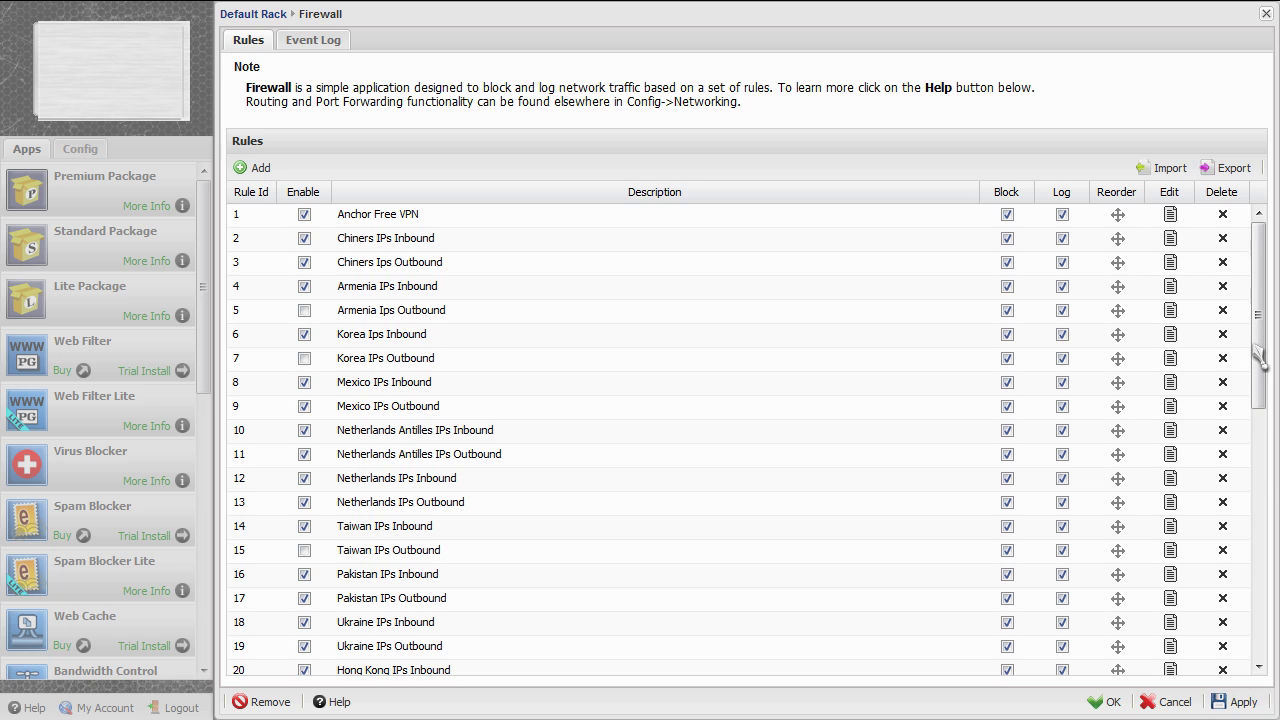
drag(1262, 360, 1268, 610)
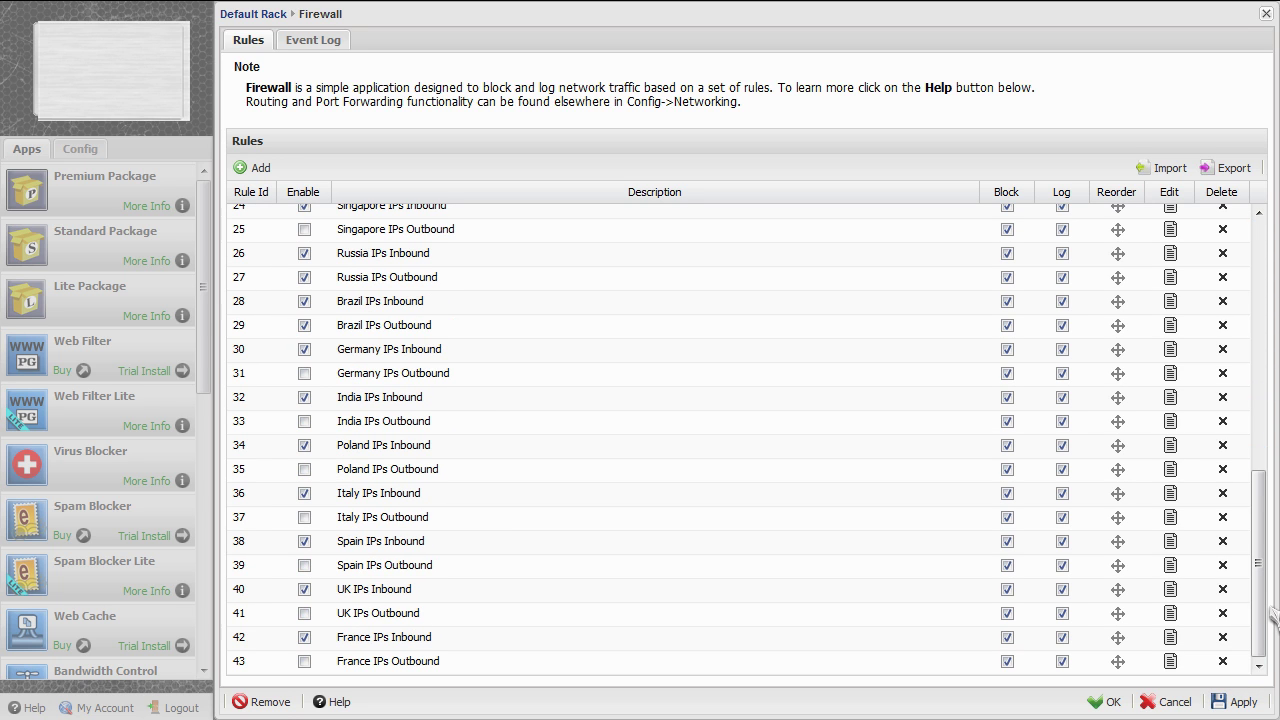